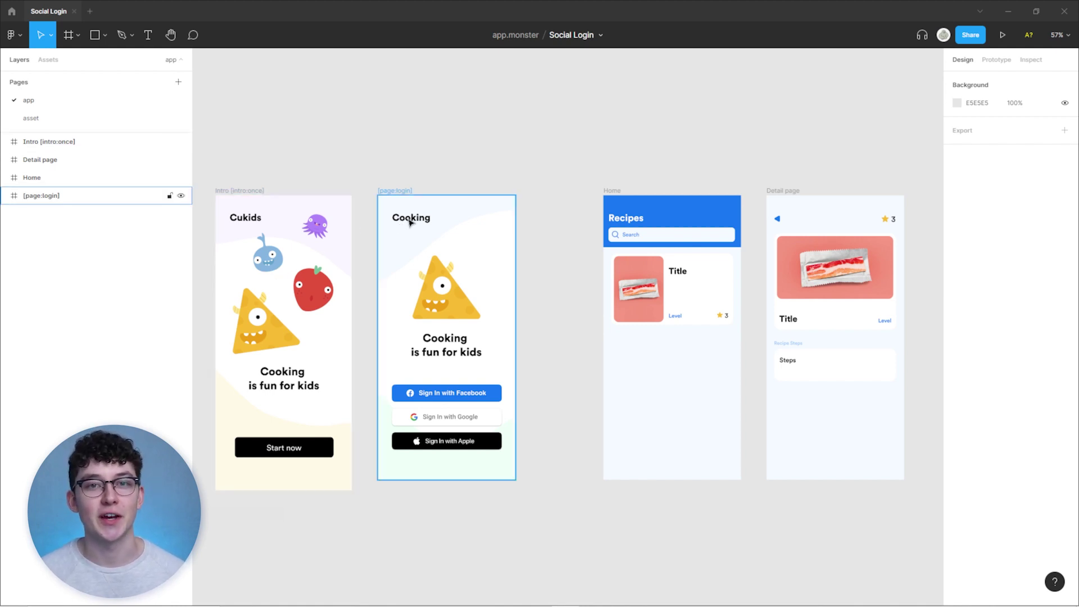
Inspect the [page:login] frame and its Facebook sign-in button's layers, plus the login action tag format in Bravo's help article.
scroll(376, 217, "up", 5)
left_click(481, 66)
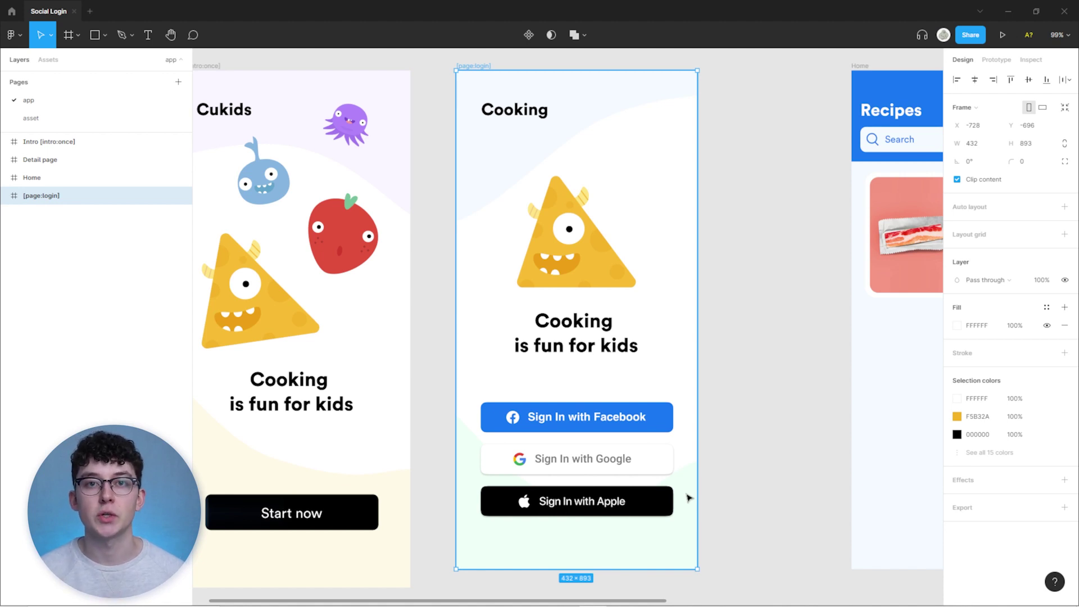
left_click(486, 426)
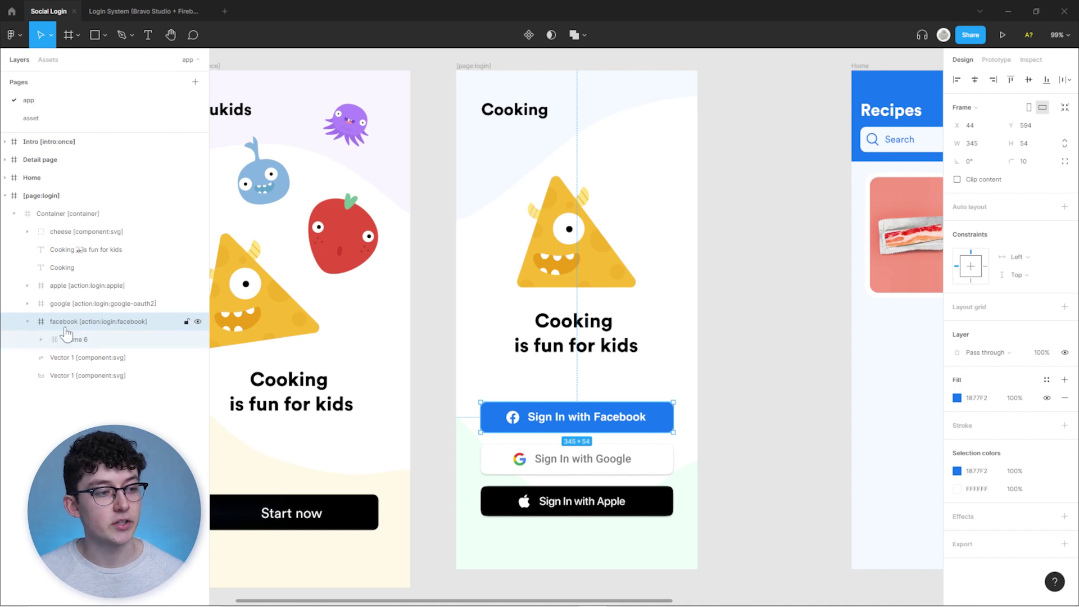
left_click(41, 339)
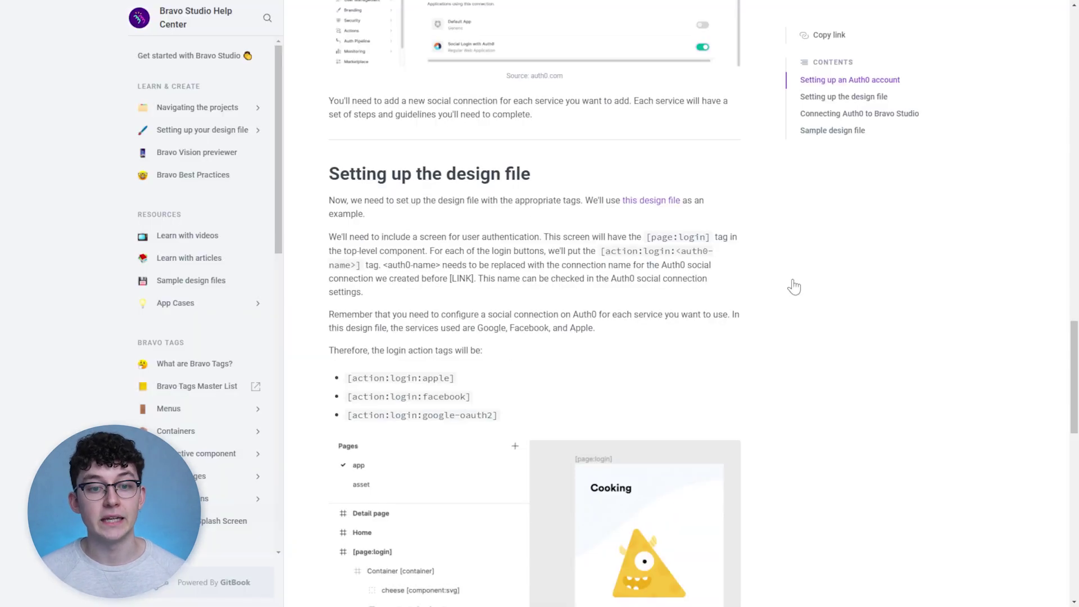
left_click_drag(677, 251, 358, 277)
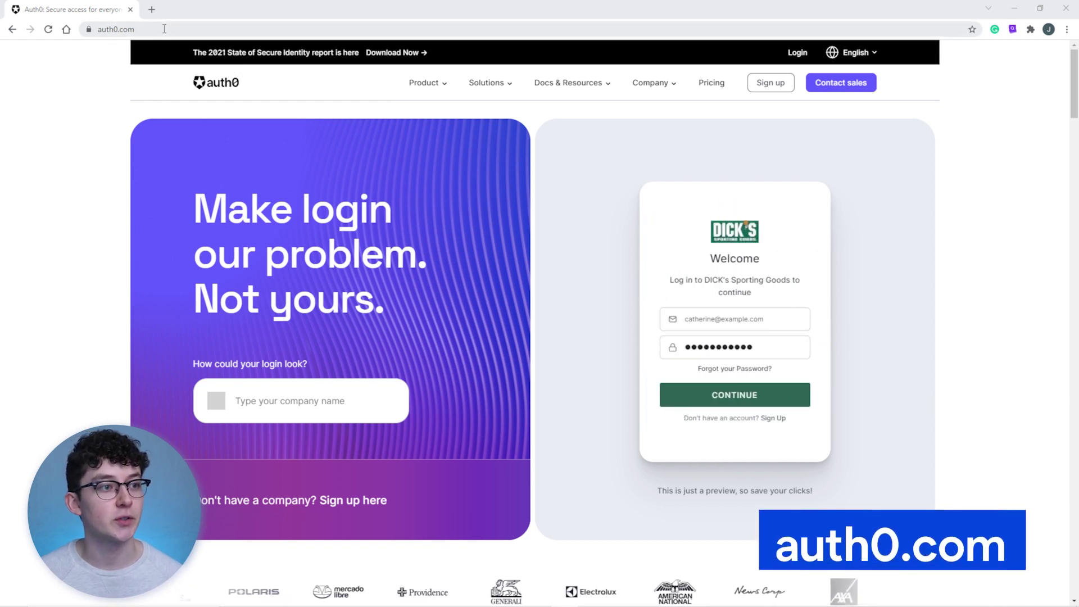
Sign up for an account on auth0.com, choosing Personal as the account type.
left_click(770, 83)
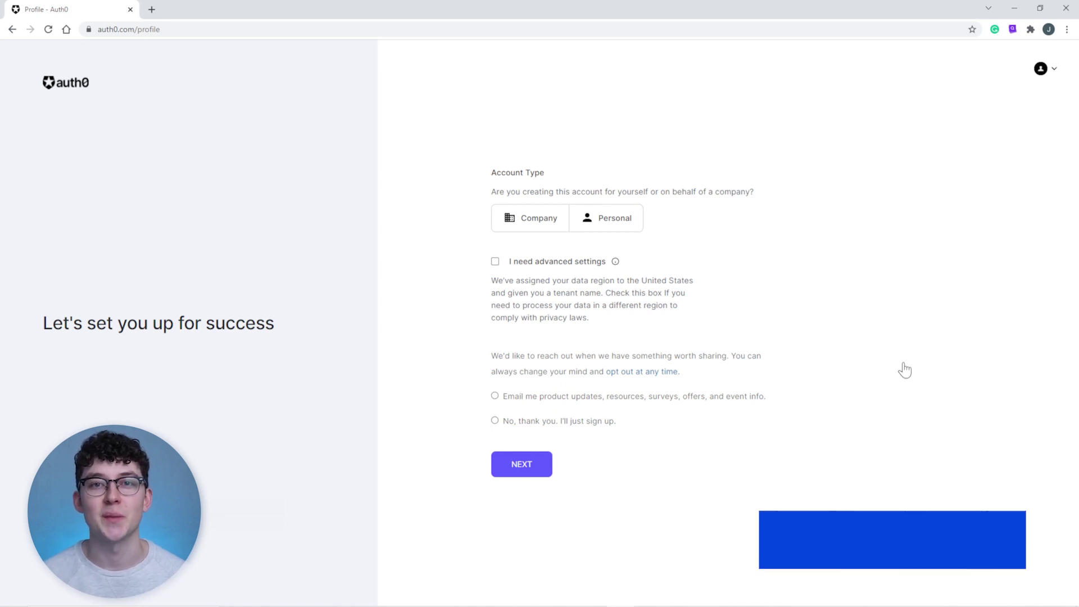
left_click(605, 218)
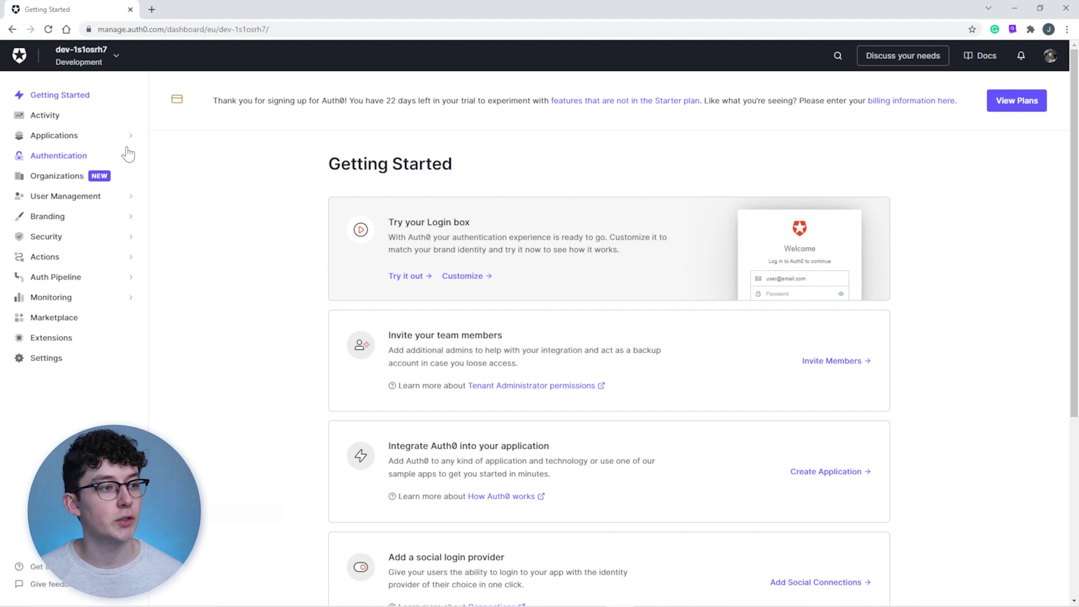
Create an Auth0 application named Login Example with the Regular Web Applications type.
left_click(126, 140)
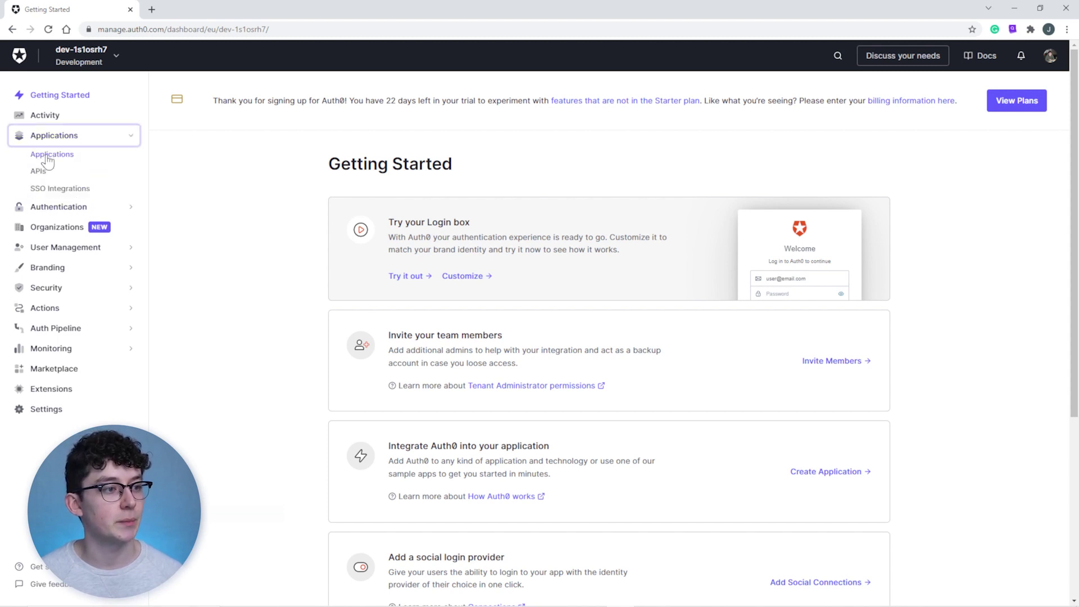
left_click(47, 158)
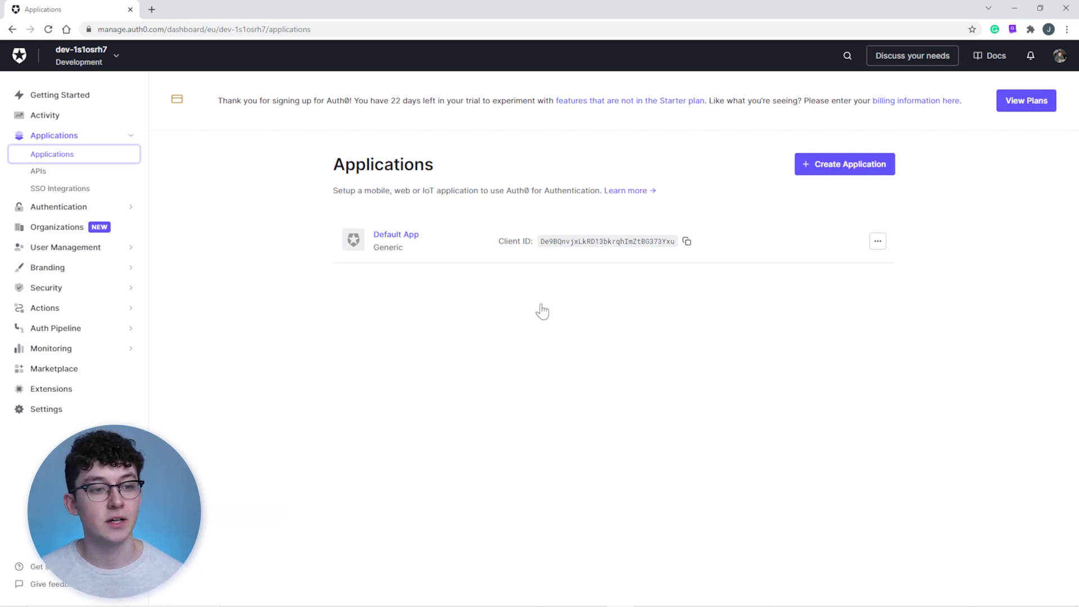
left_click(871, 173)
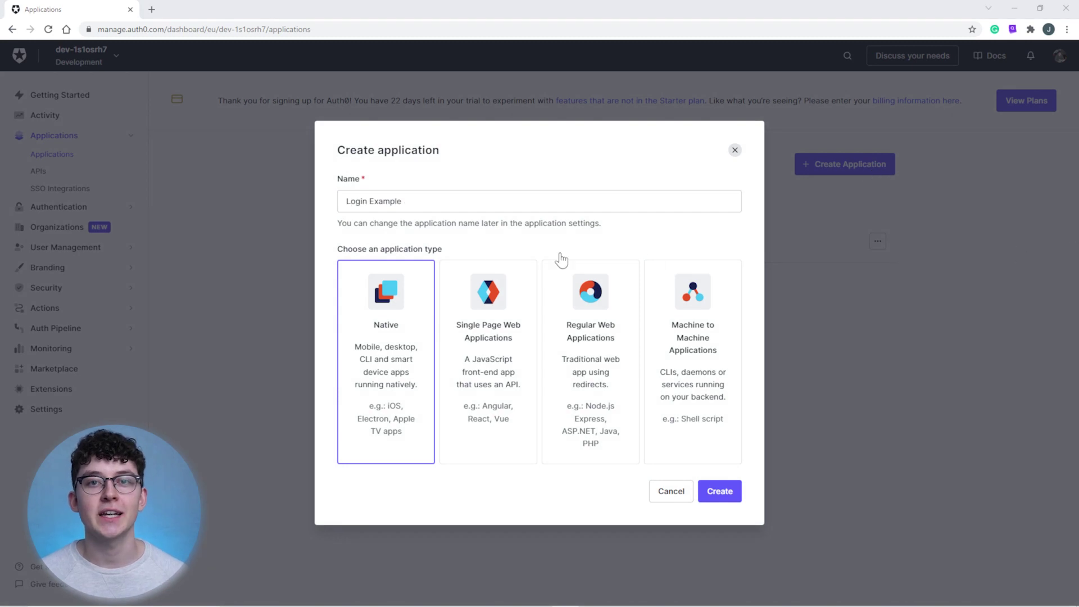
left_click_drag(429, 201, 330, 207)
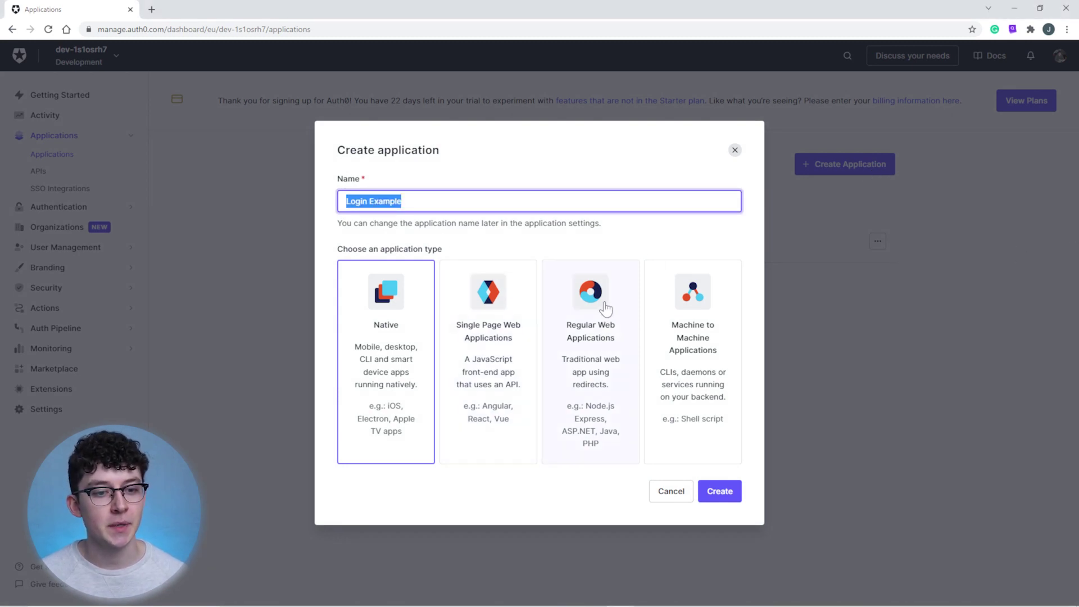
left_click(598, 371)
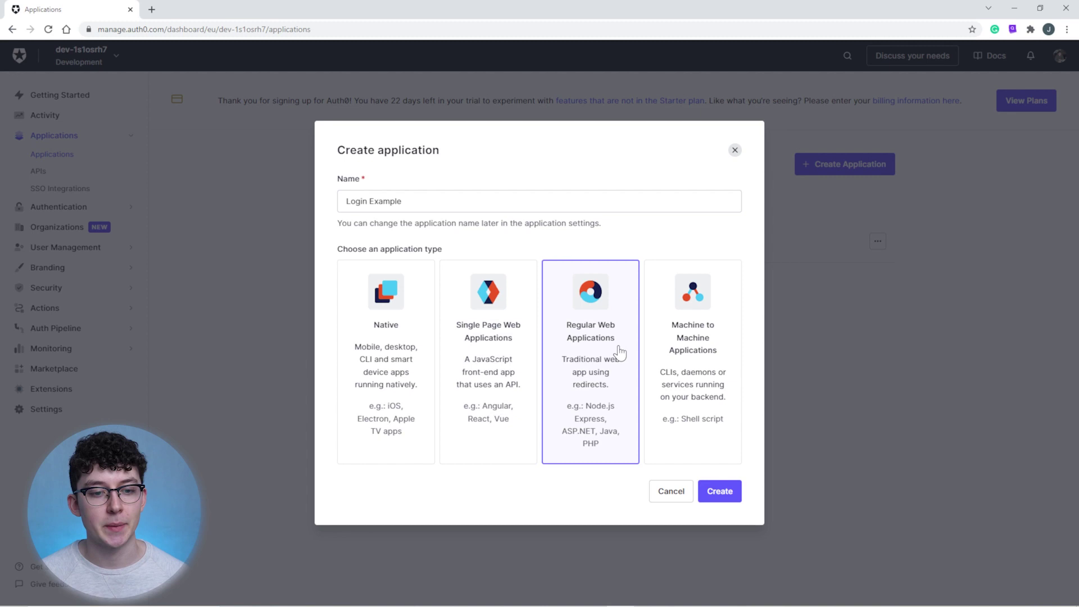
left_click(720, 491)
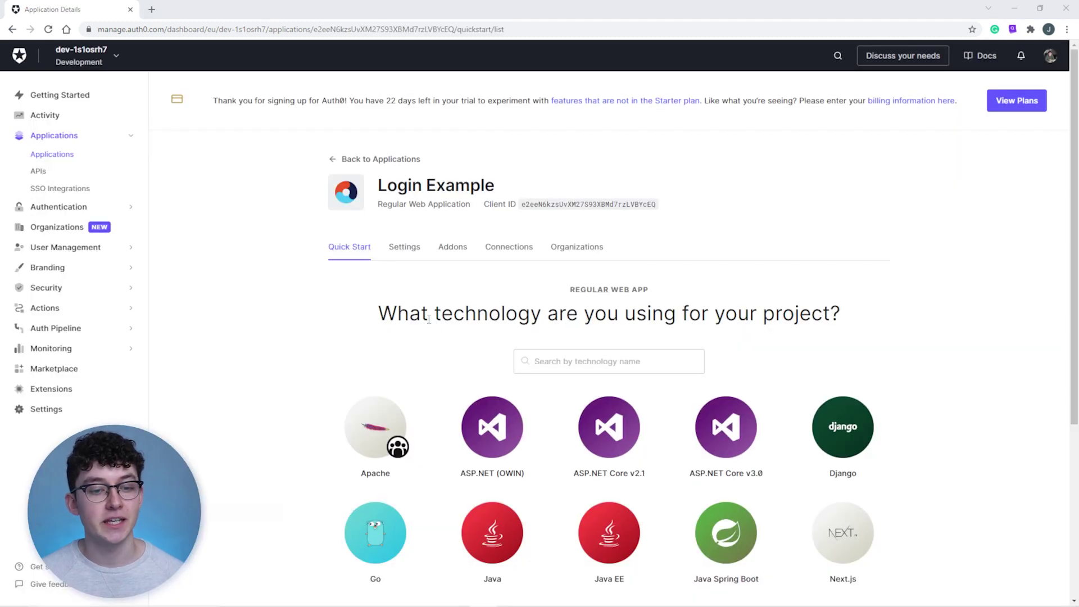
left_click(406, 248)
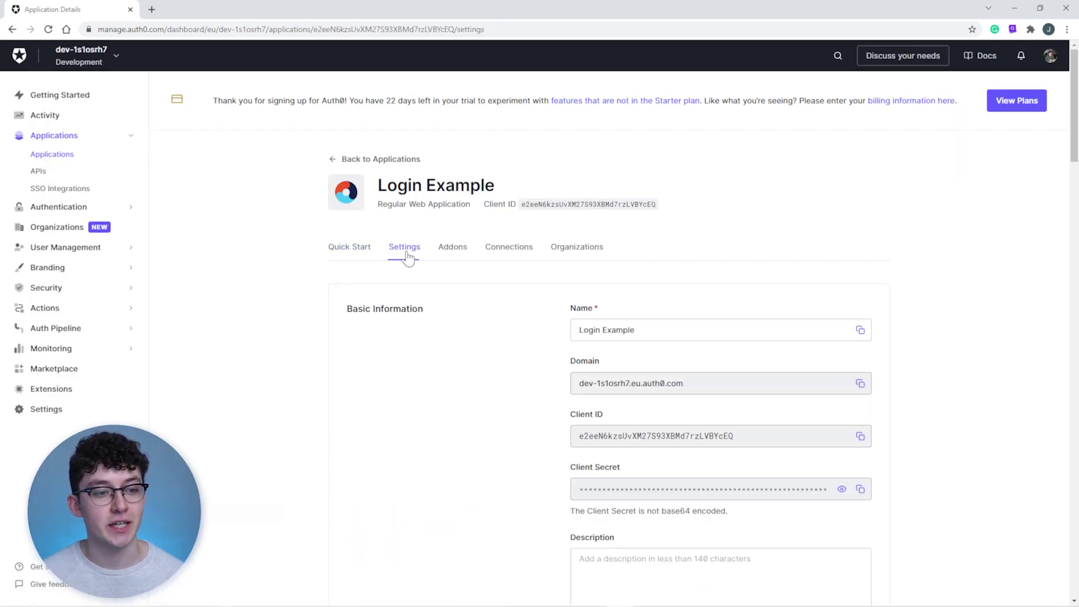
scroll(419, 356, "down", 2)
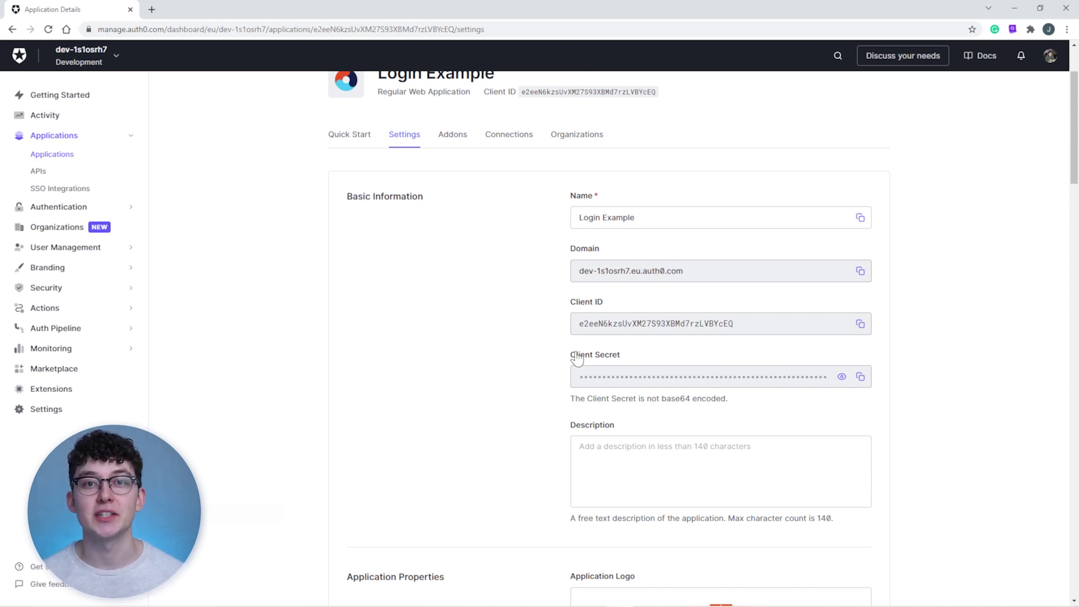
scroll(487, 356, "down", 12)
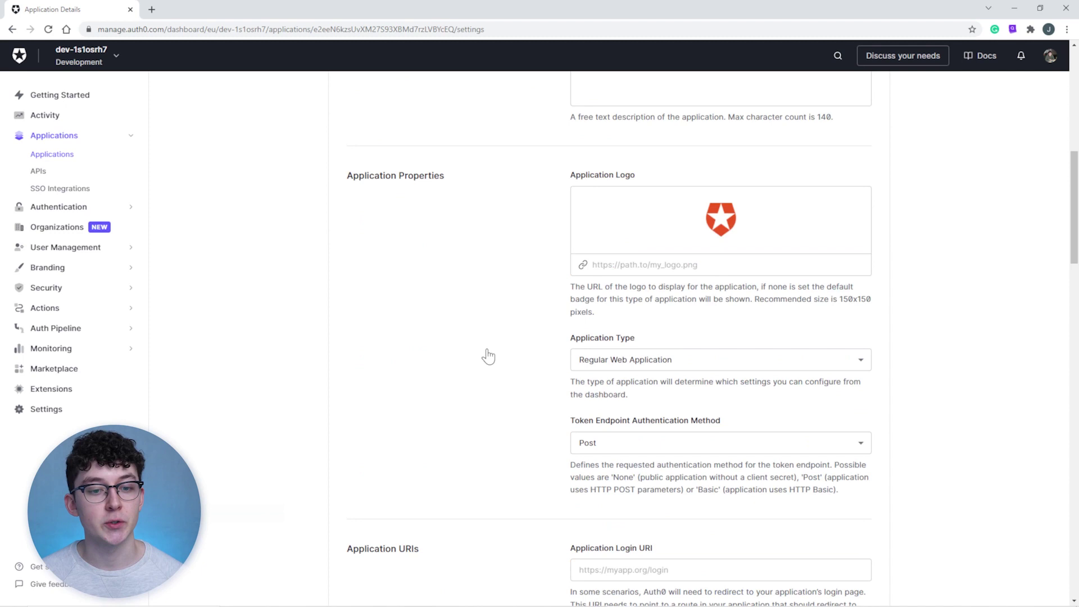
scroll(488, 356, "down", 2)
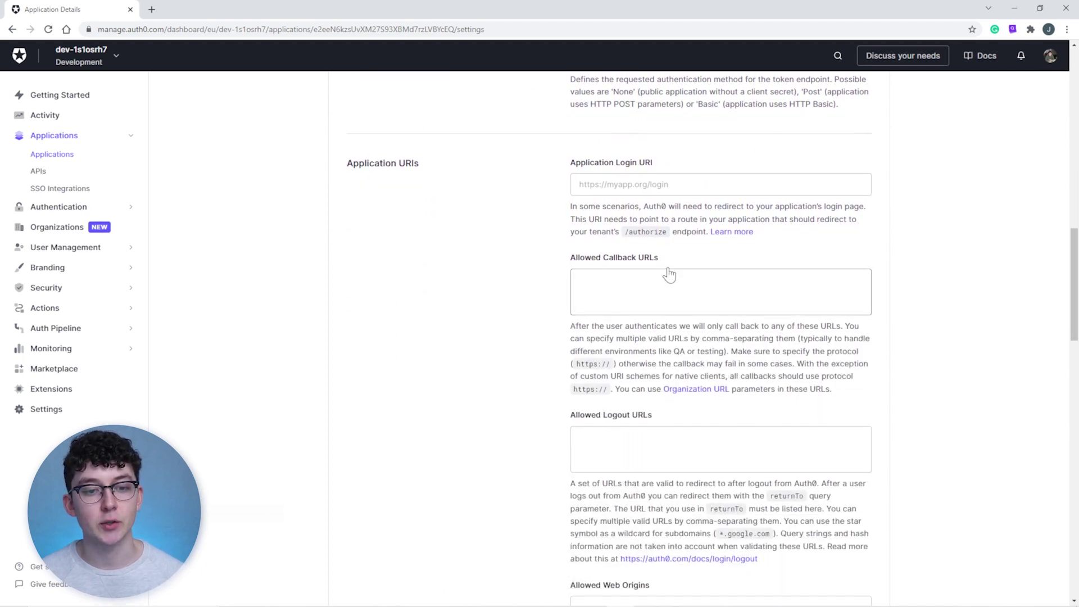
left_click(843, 289)
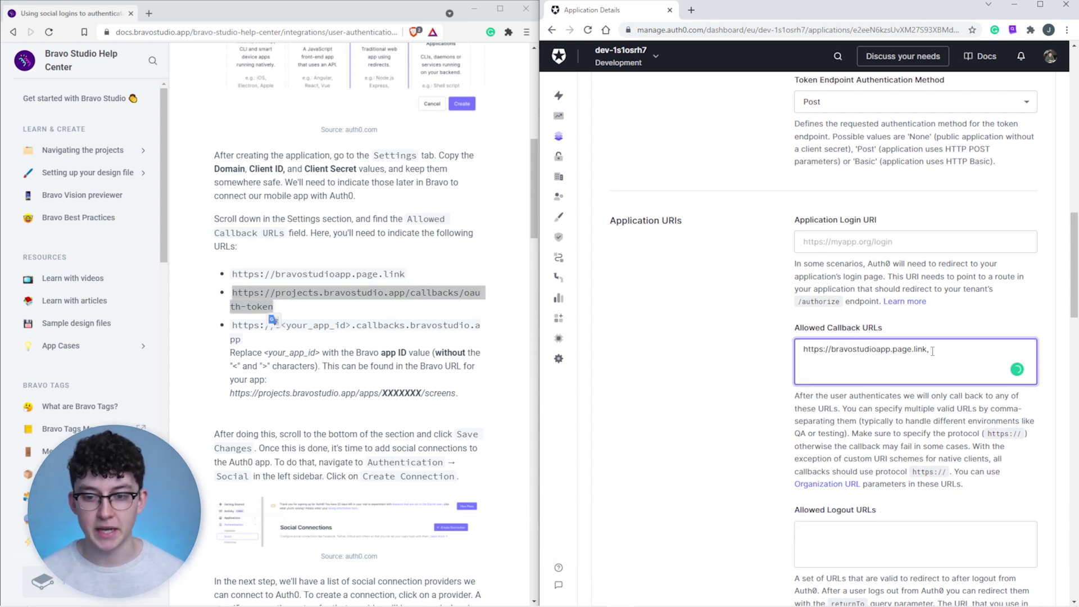
key("ctrl+v")
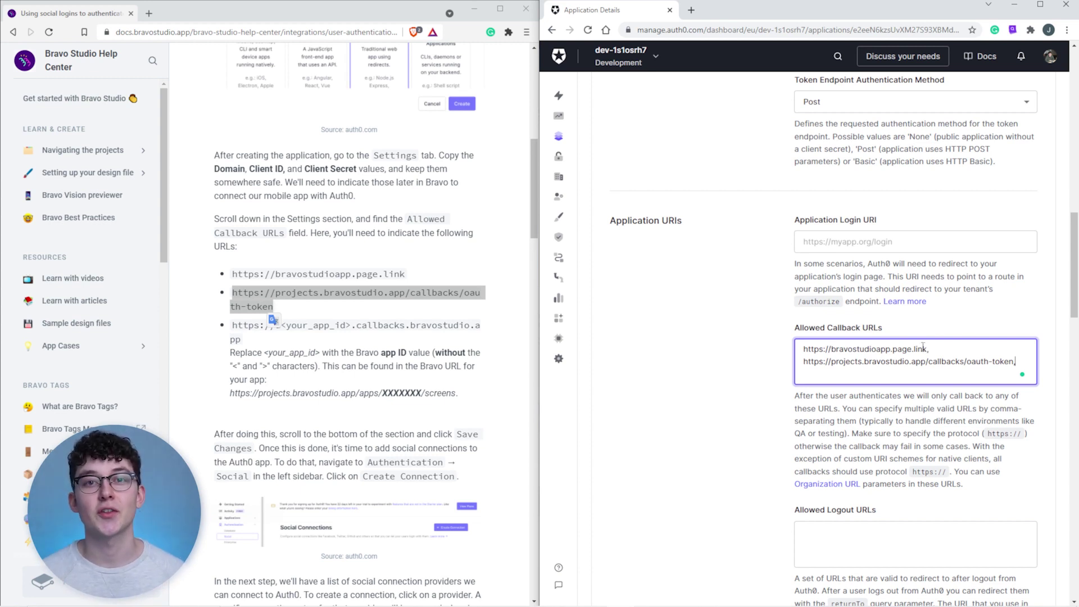
left_click_drag(232, 325, 241, 340)
key("ctrl+c")
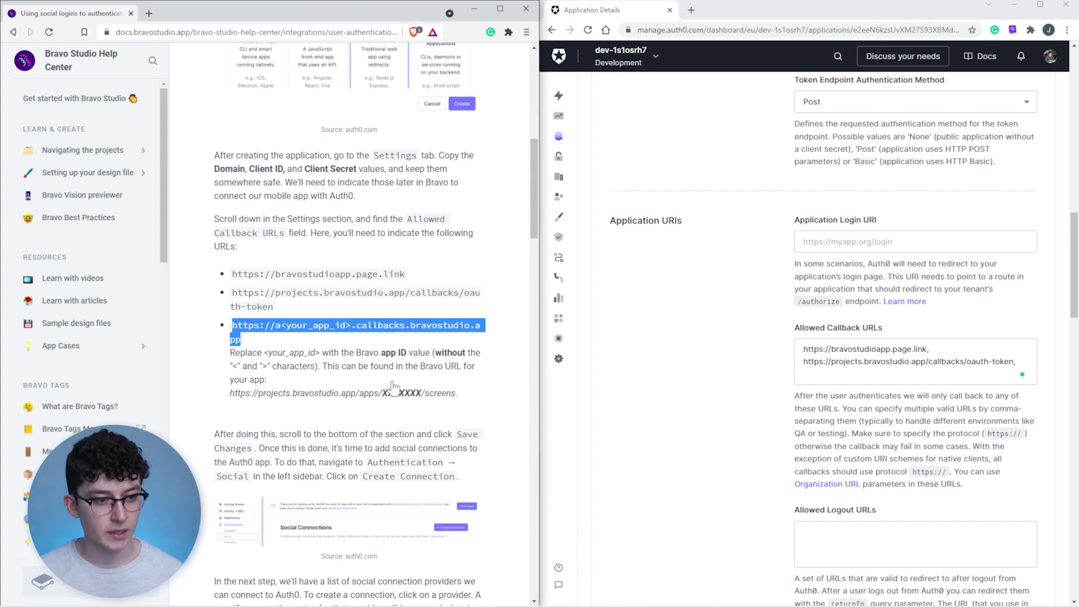
left_click(880, 375)
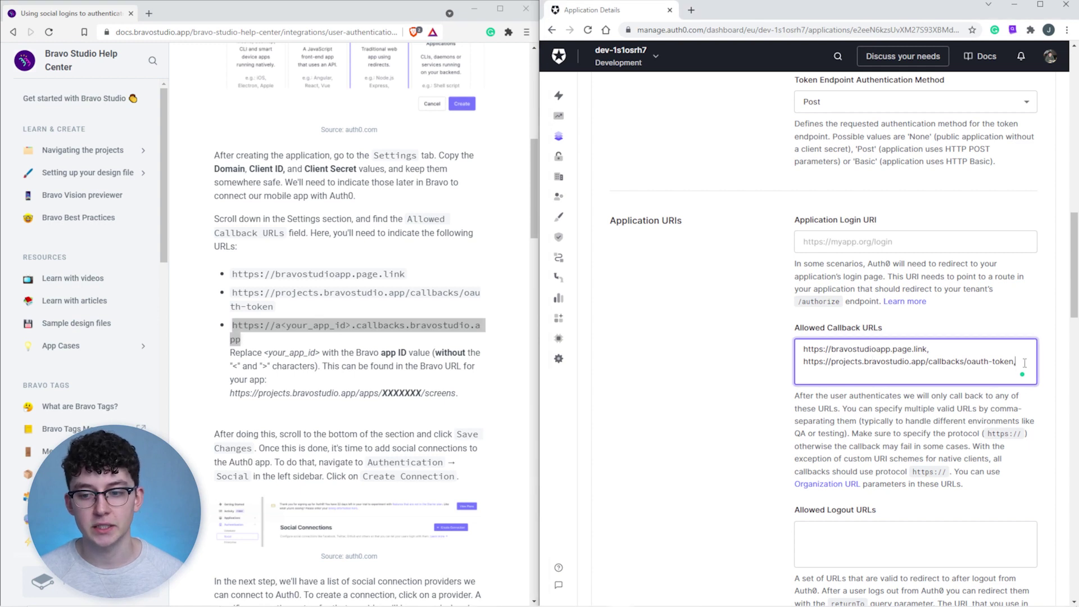
key("ctrl+v")
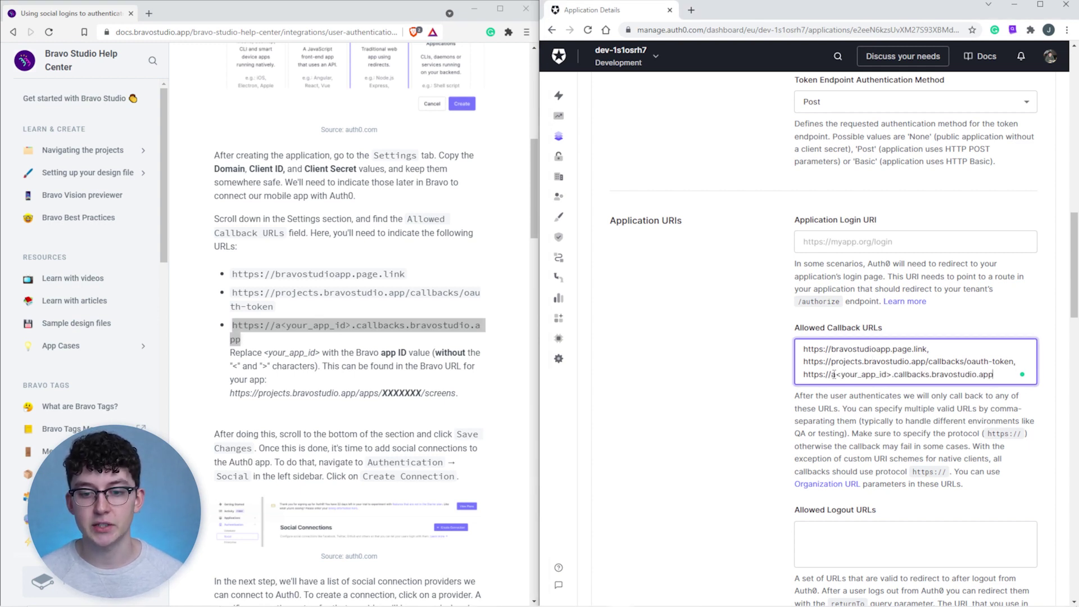
left_click_drag(836, 374, 891, 374)
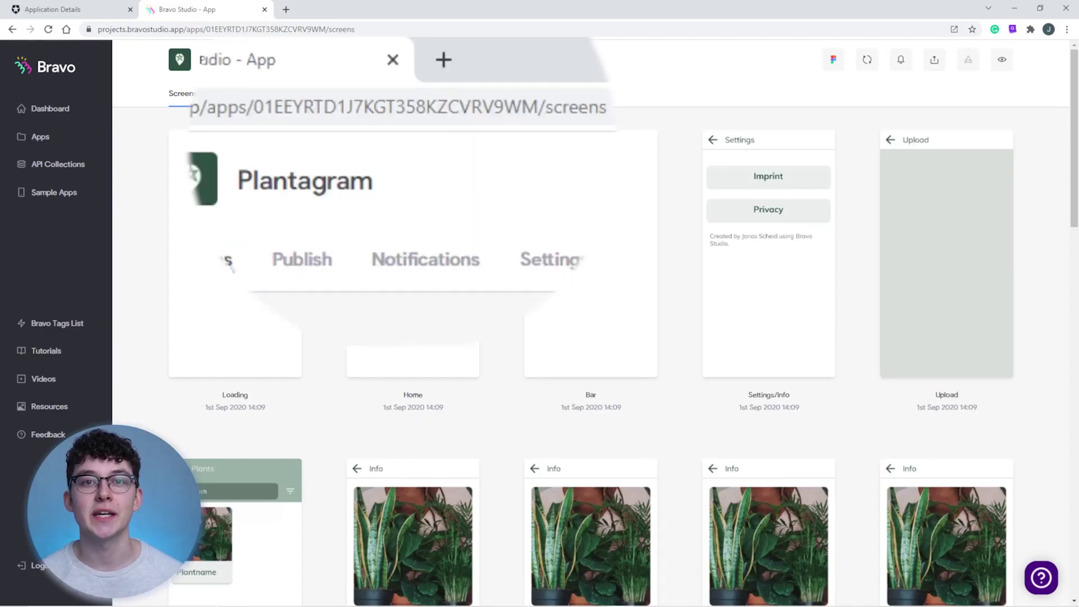
In Bravo Studio, locate the app ID in the Plantagram project's URL, then start creating a new app.
left_click_drag(325, 27, 204, 34)
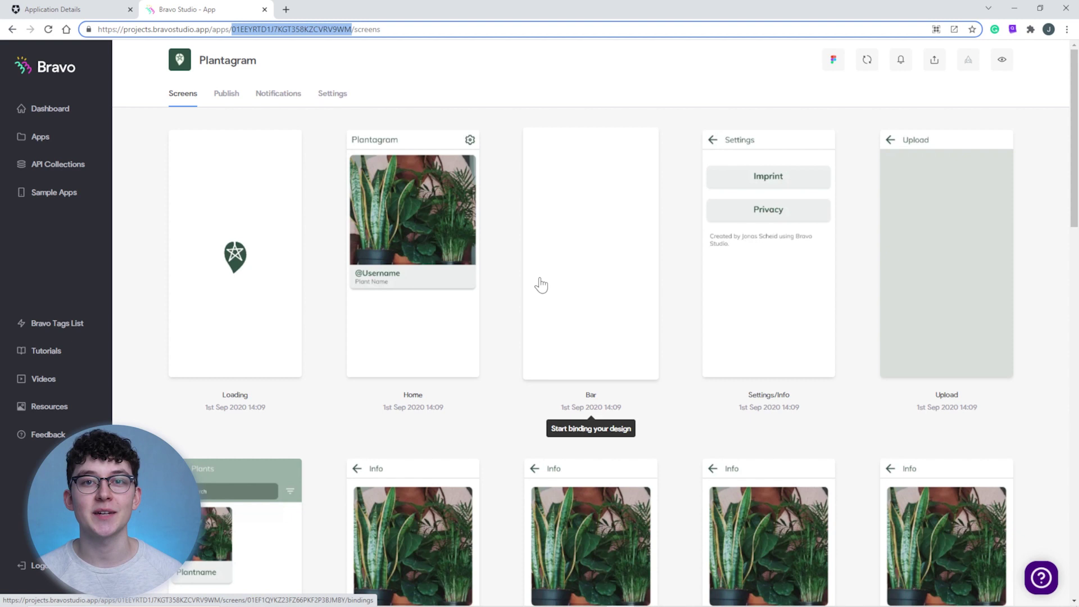
left_click(61, 140)
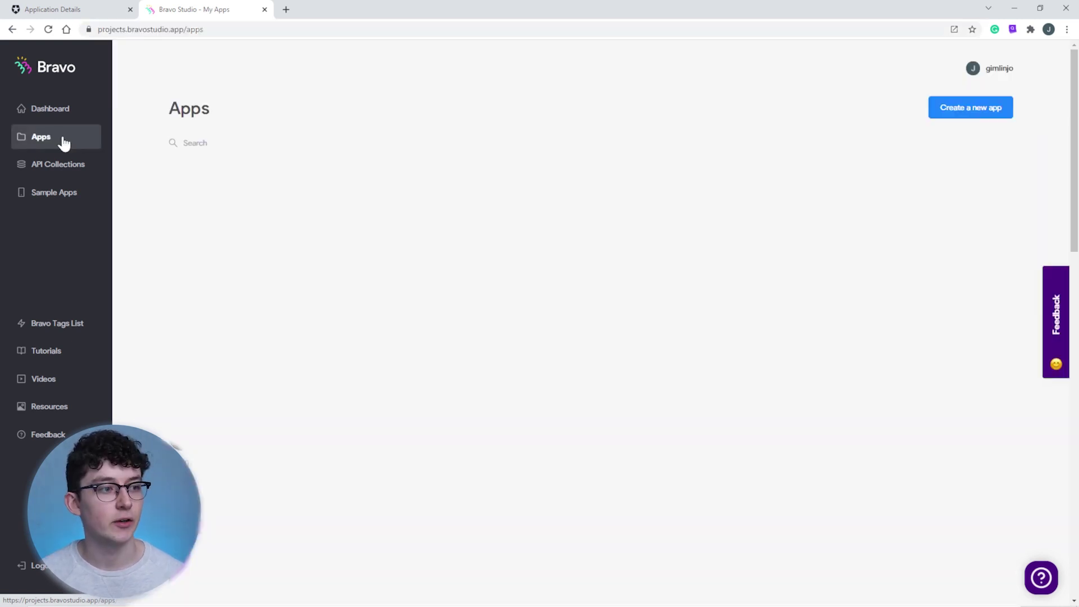
left_click(952, 109)
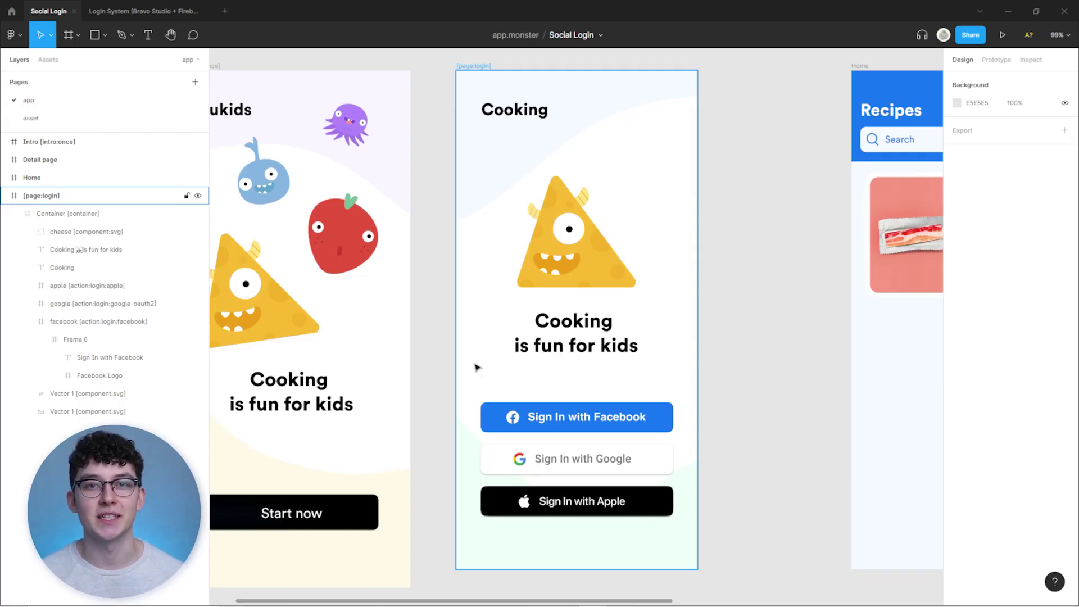
Copy the Social Login file's link from Figma and connect that file to the new Bravo Studio app.
left_click(278, 149)
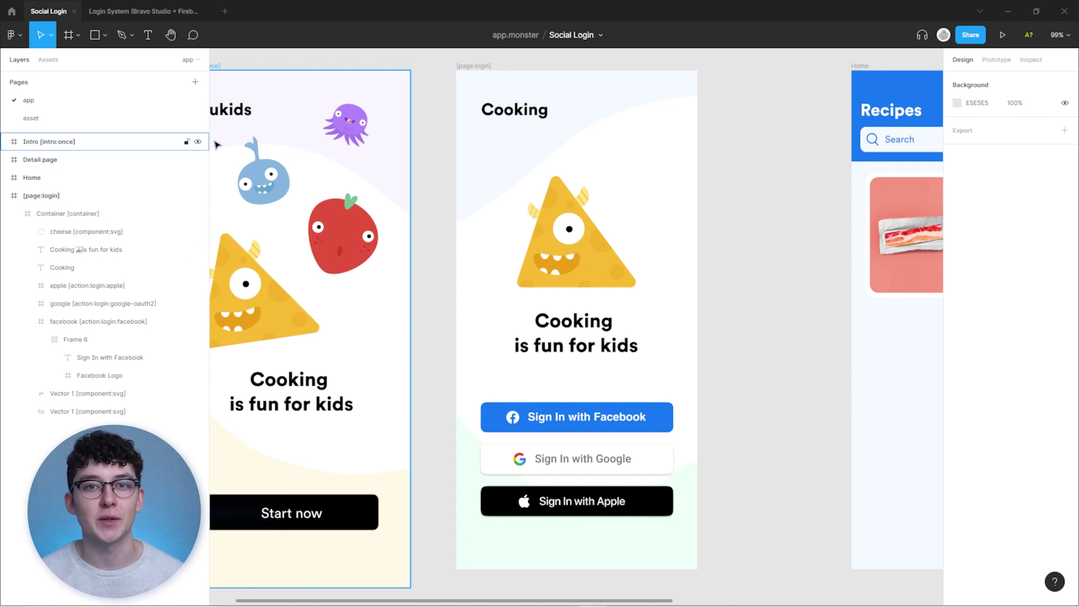
right_click(53, 15)
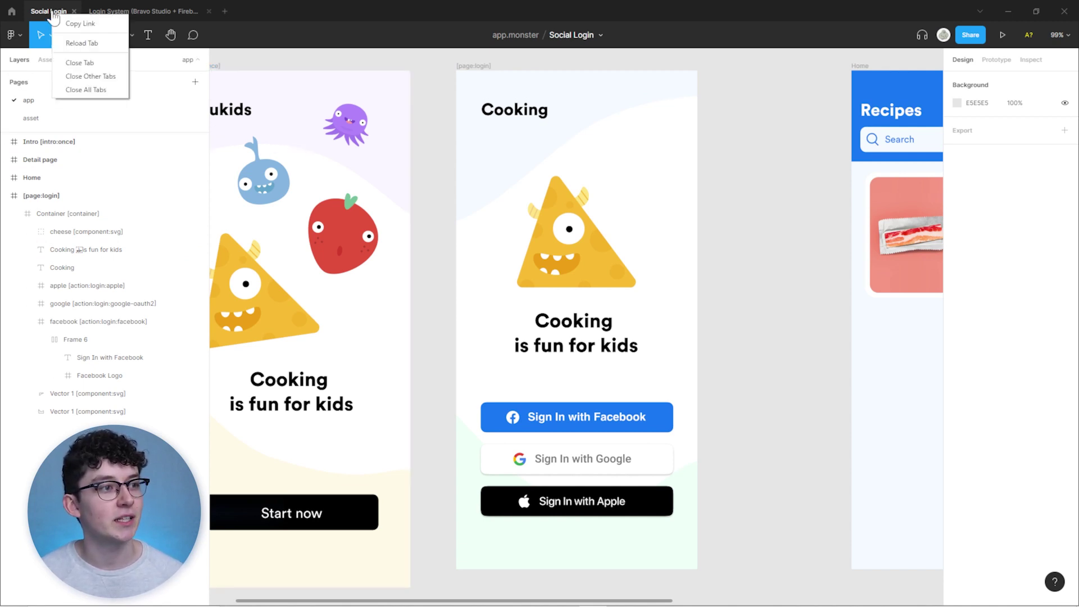
left_click(78, 23)
key("alt+Tab")
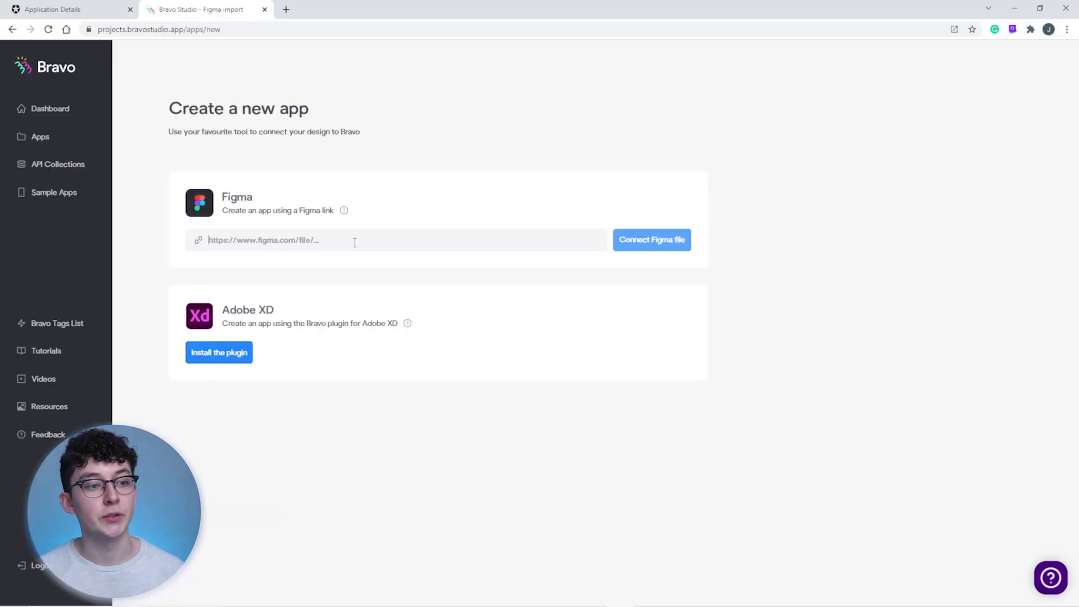
left_click(278, 236)
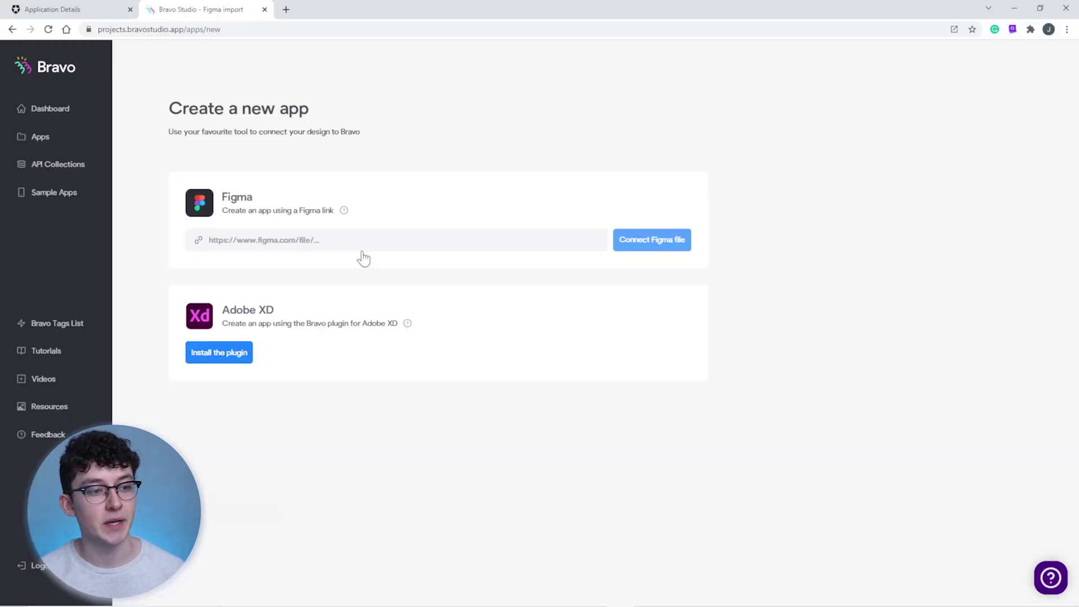
key("ctrl+v")
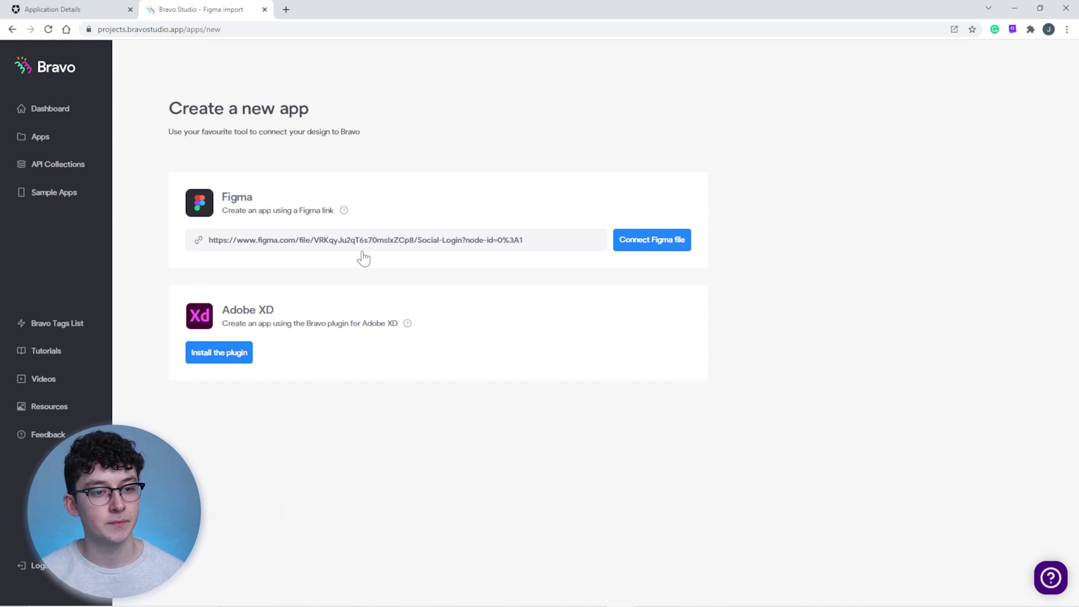
left_click(644, 247)
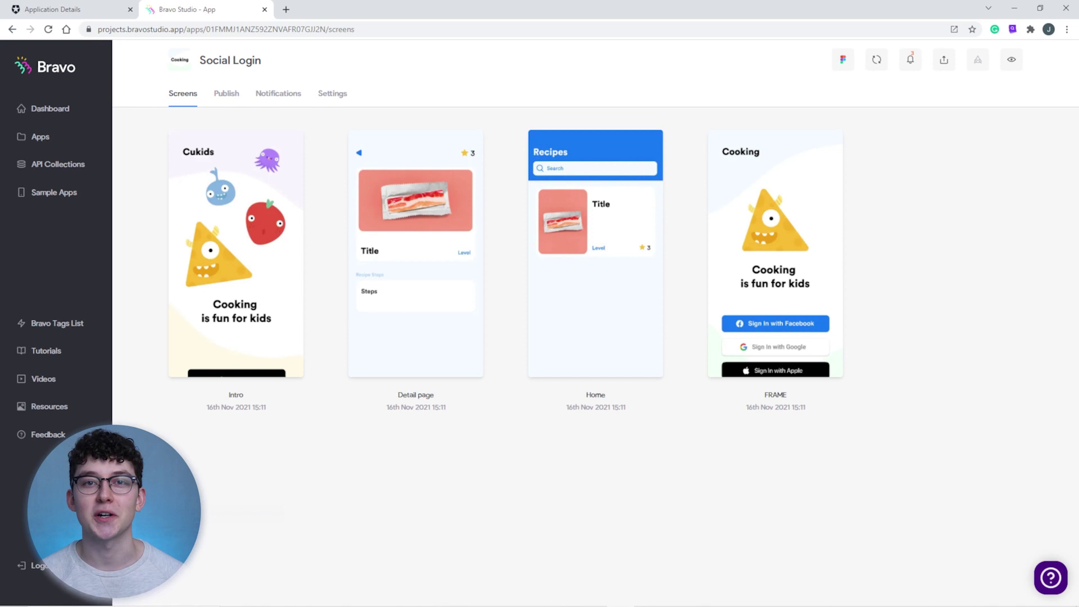
Copy the Social Login app's ID from its Bravo URL and replace <your_app_id> in Auth0's third callback URL with it.
left_click_drag(326, 30, 207, 31)
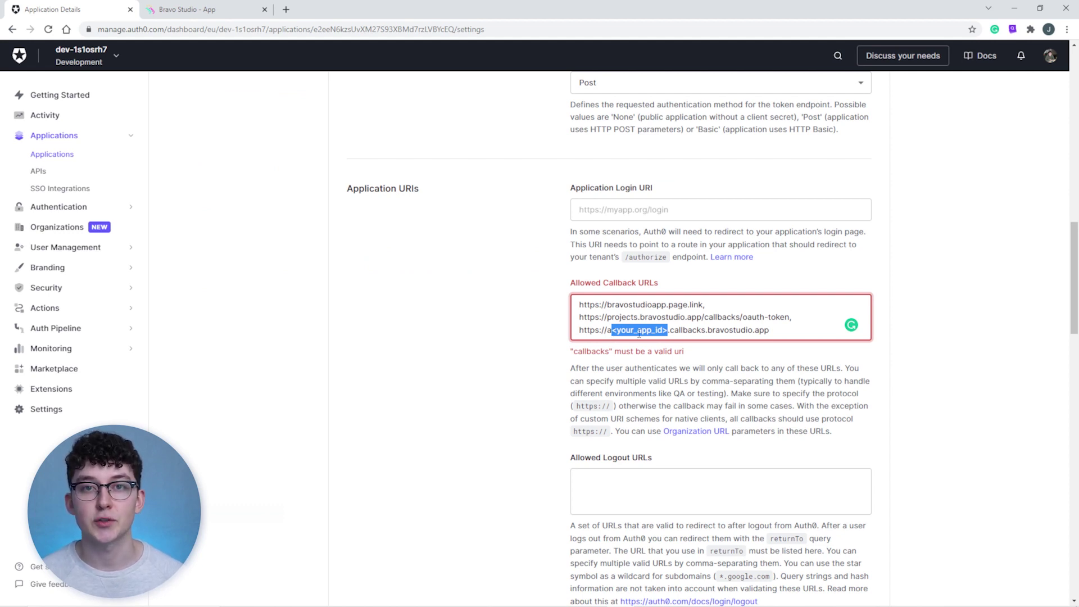
left_click(624, 339)
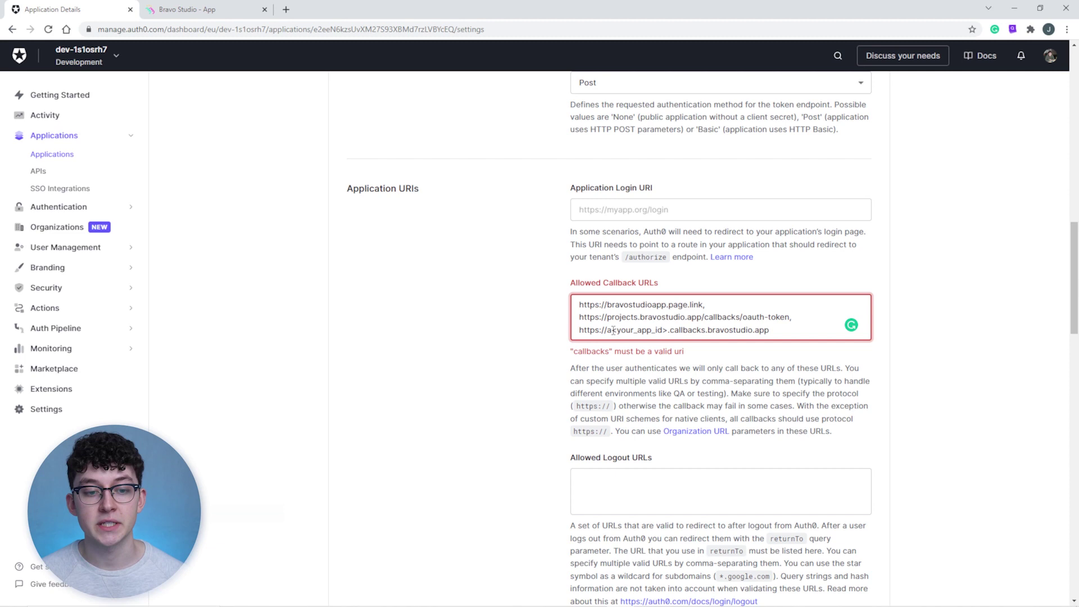
left_click_drag(612, 330, 668, 331)
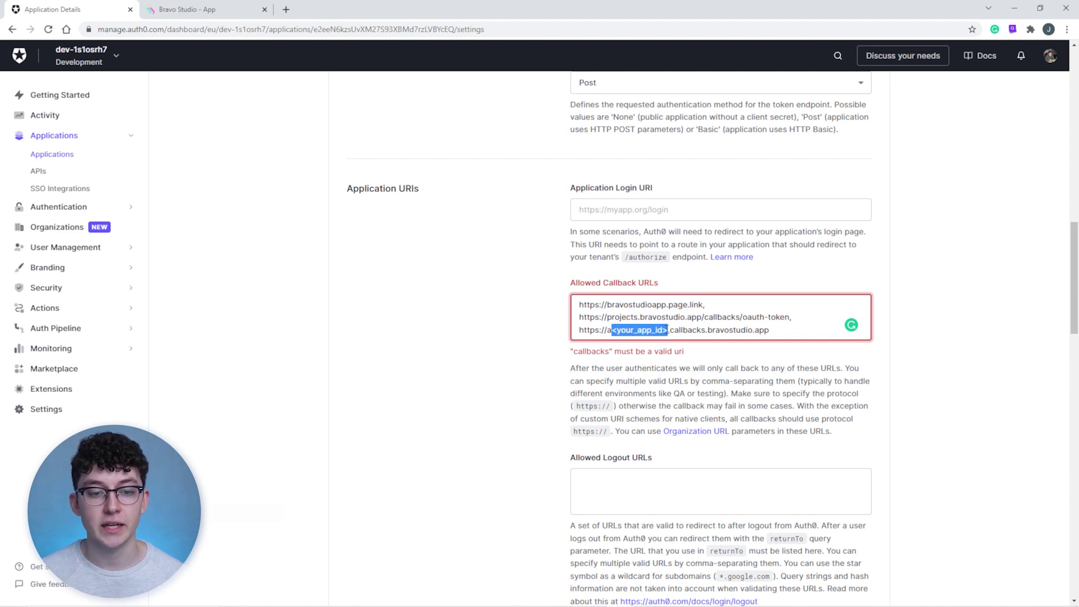
key("ctrl+v")
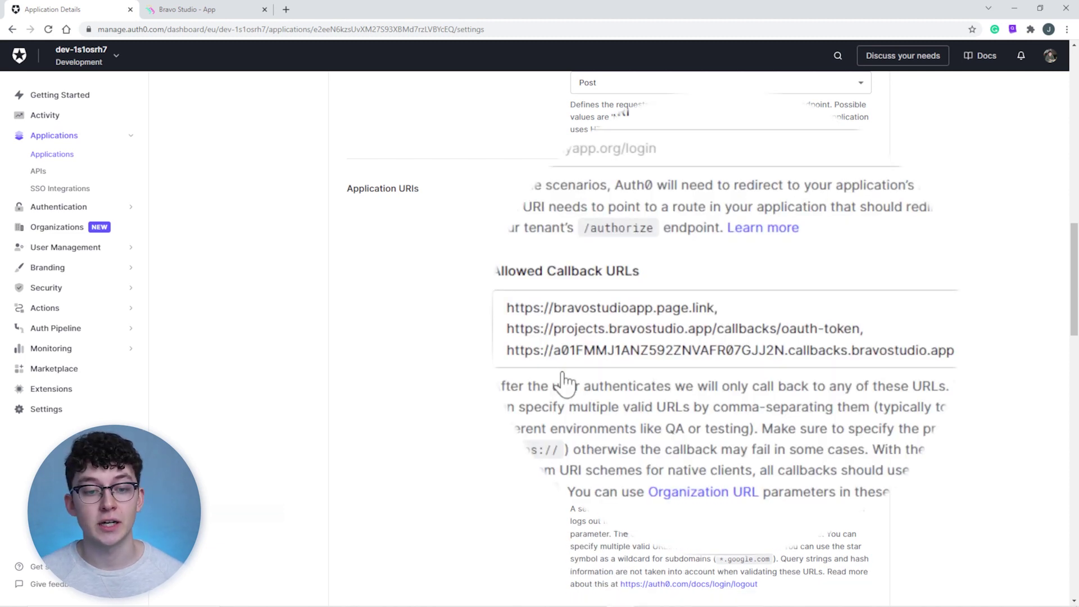
Check the "a" prefix and app ID in the third callback URL, and save the Auth0 application's settings.
left_click_drag(554, 349, 561, 350)
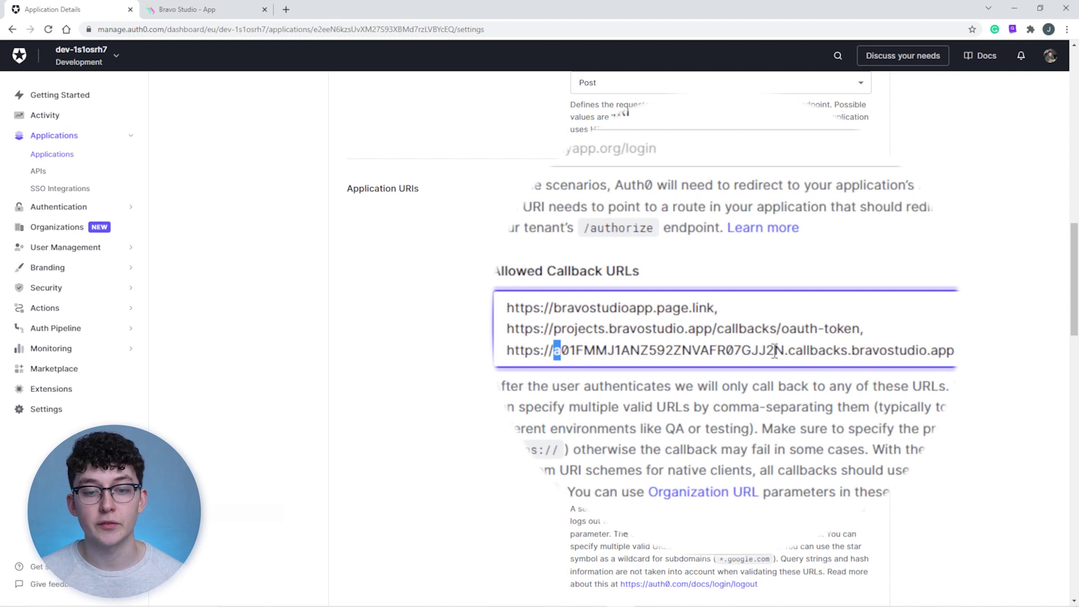
left_click_drag(785, 350, 638, 349)
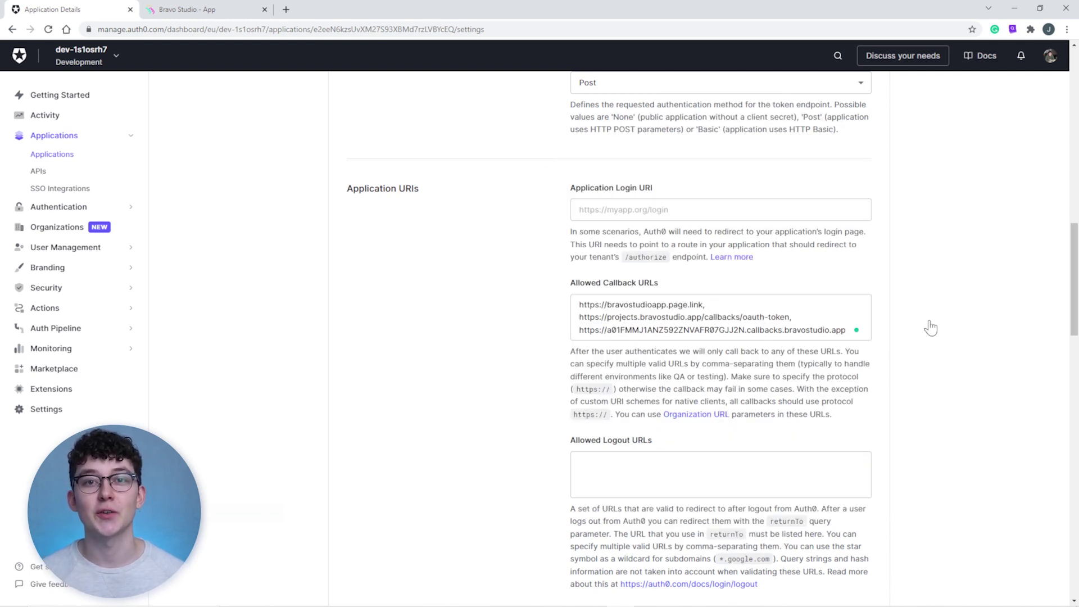
scroll(931, 327, "down", 6)
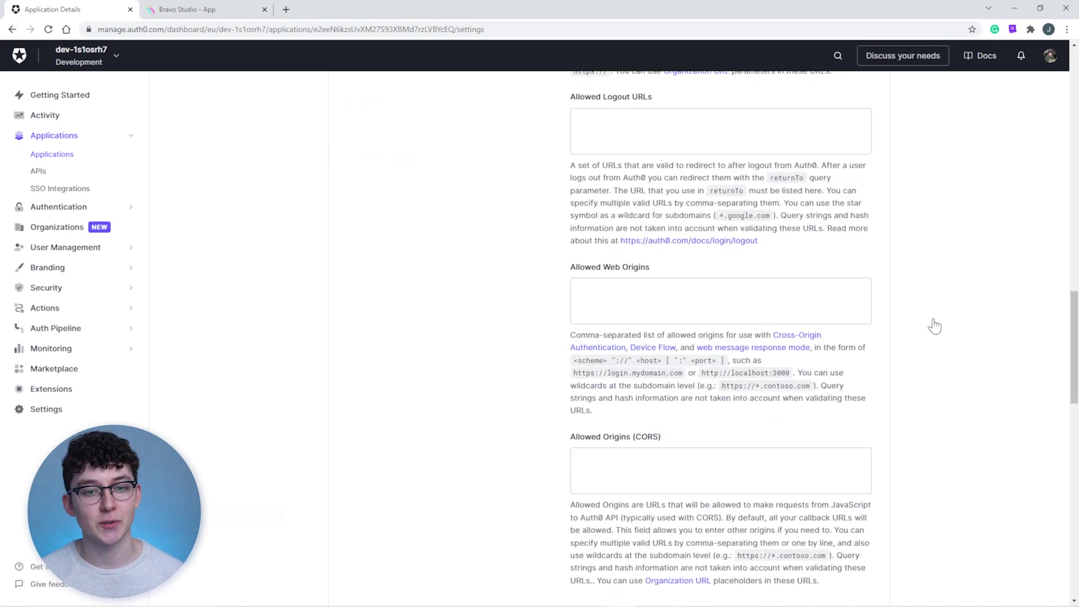
scroll(933, 326, "down", 16)
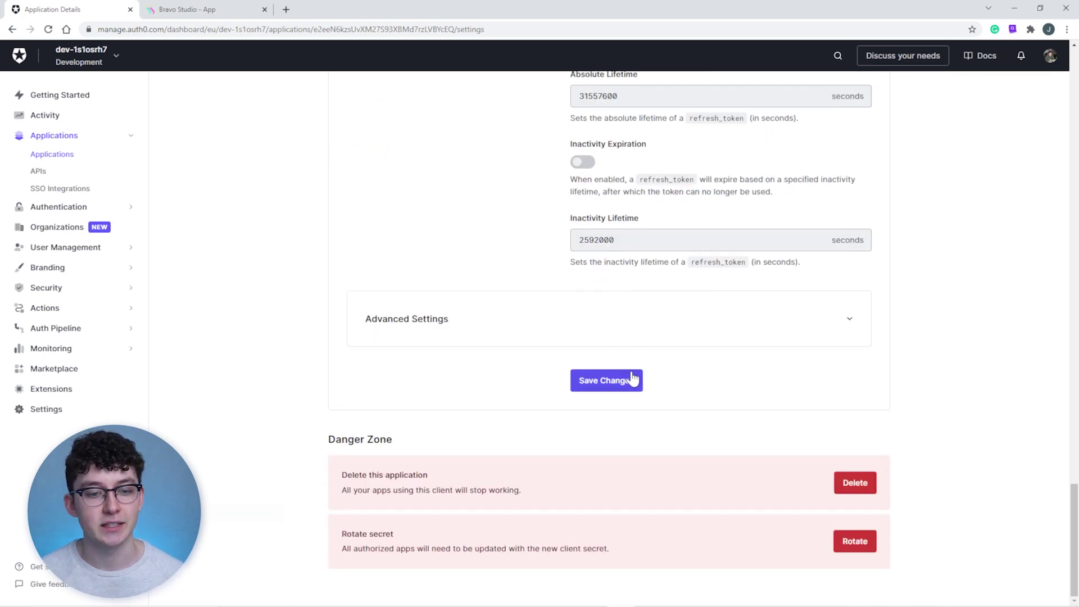
left_click(628, 380)
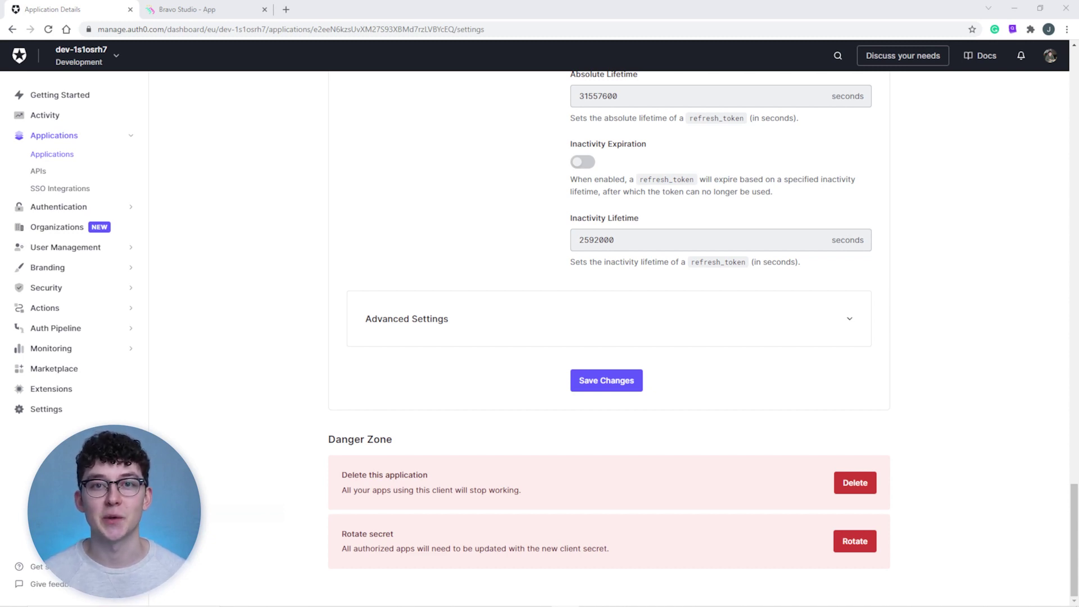
Open Auth0's social connections, start a new Facebook connection and accept the access it requires.
left_click(102, 207)
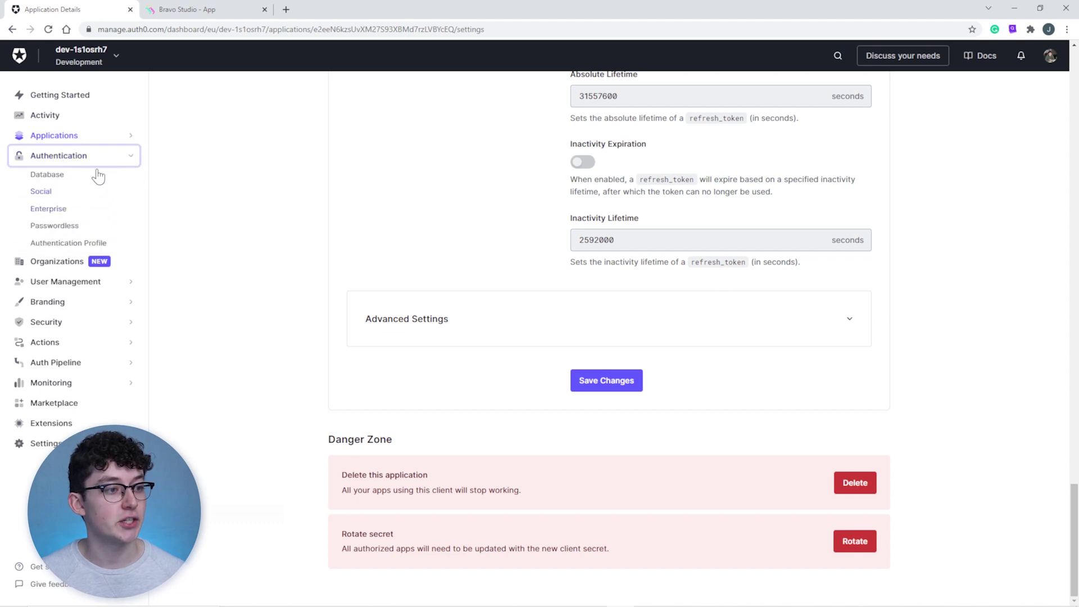
left_click(51, 193)
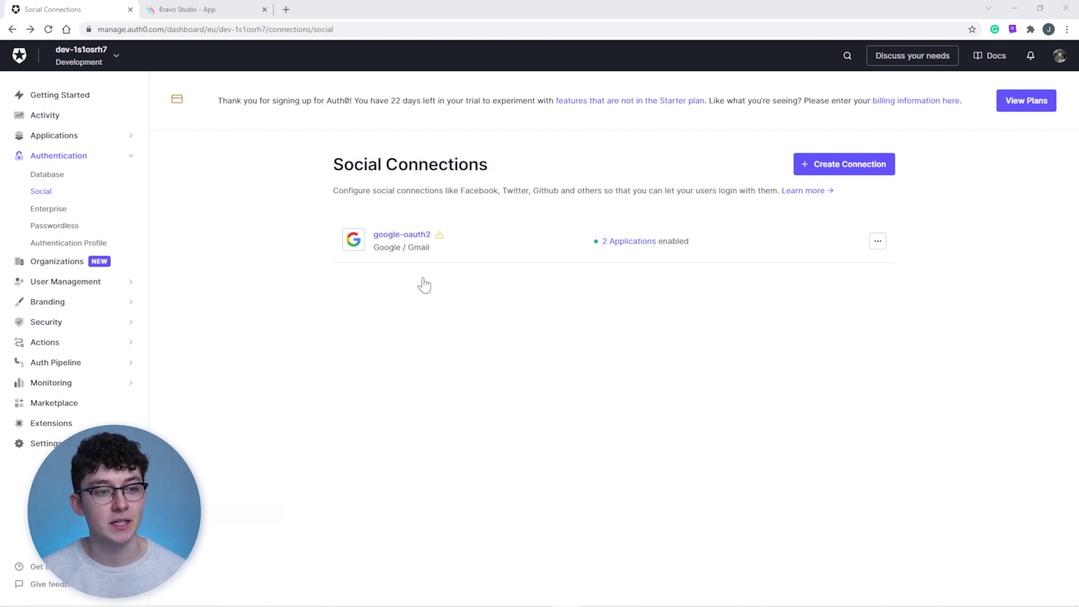
left_click(859, 174)
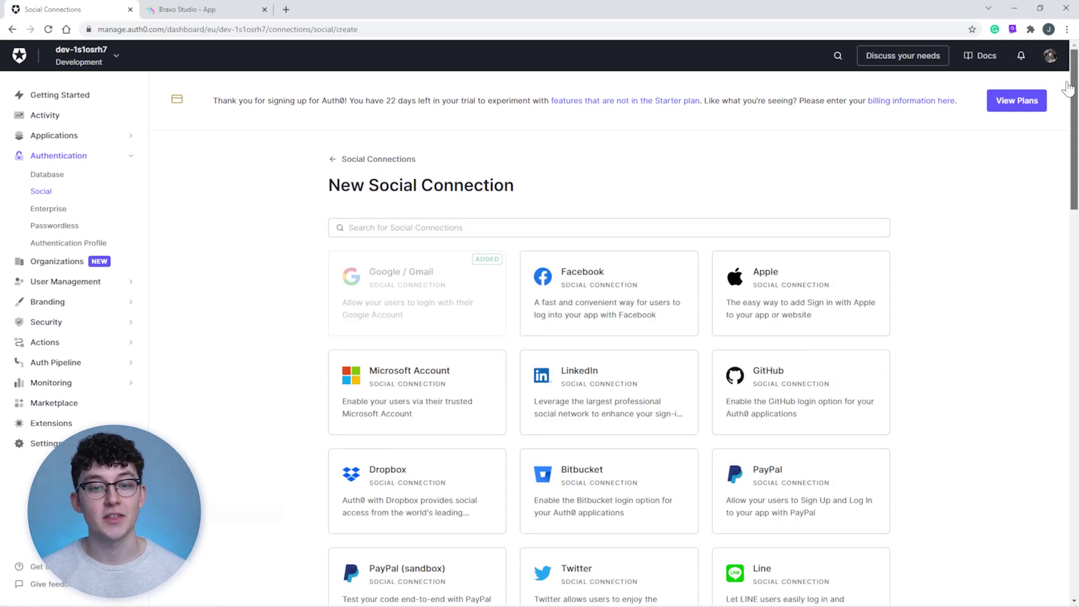
scroll(1057, 135, "down", 10)
scroll(1041, 261, "down", 12)
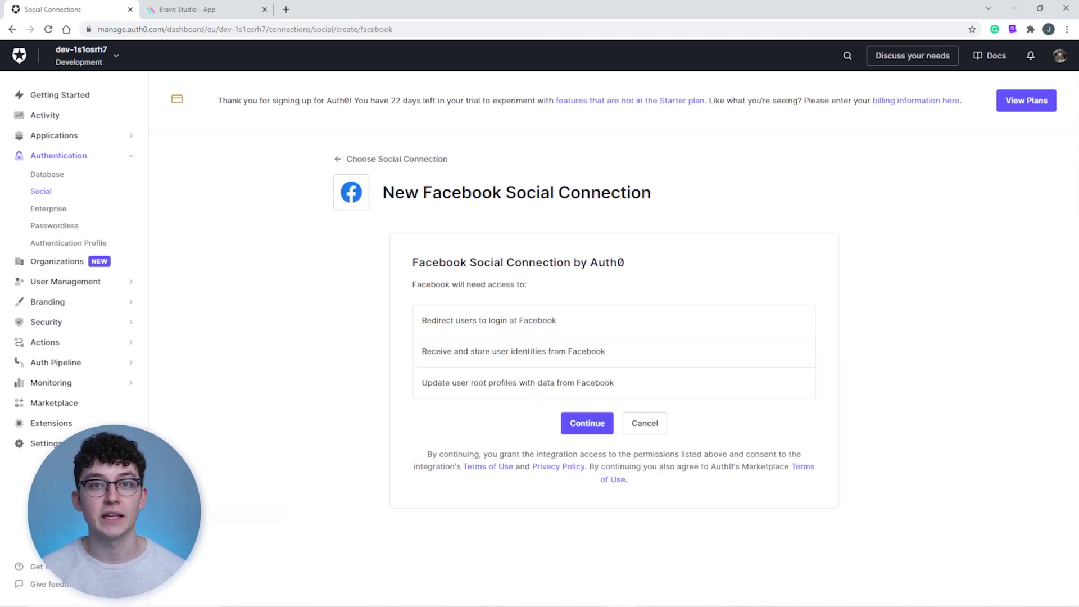
left_click(597, 424)
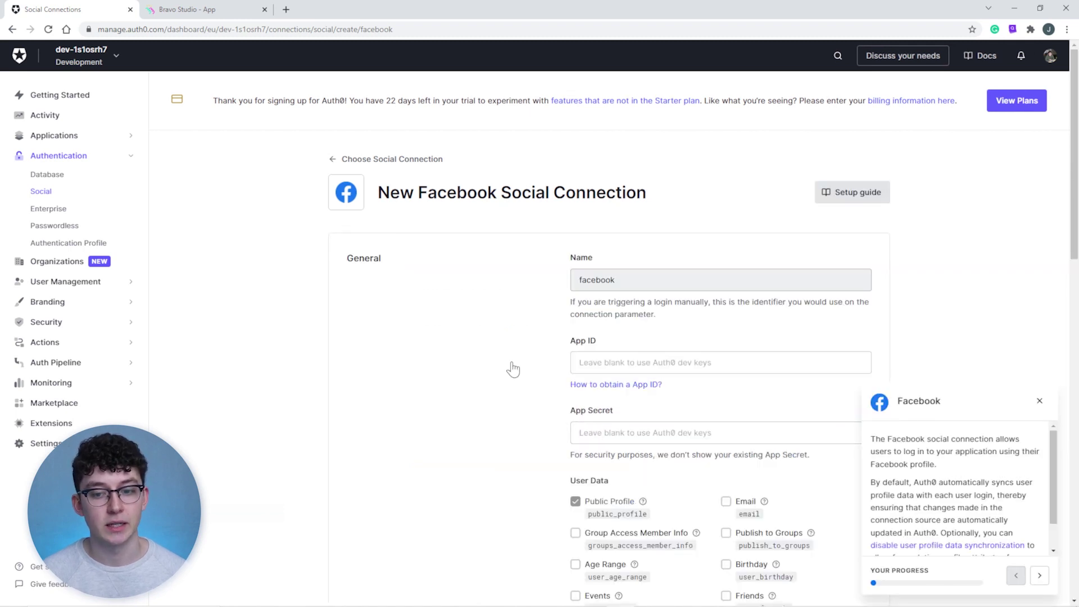
Review the Facebook connection's user data options, including Email, and create the connection with App ID and App Secret left blank.
scroll(513, 369, "down", 1)
scroll(513, 369, "down", 2)
scroll(513, 369, "up", 2)
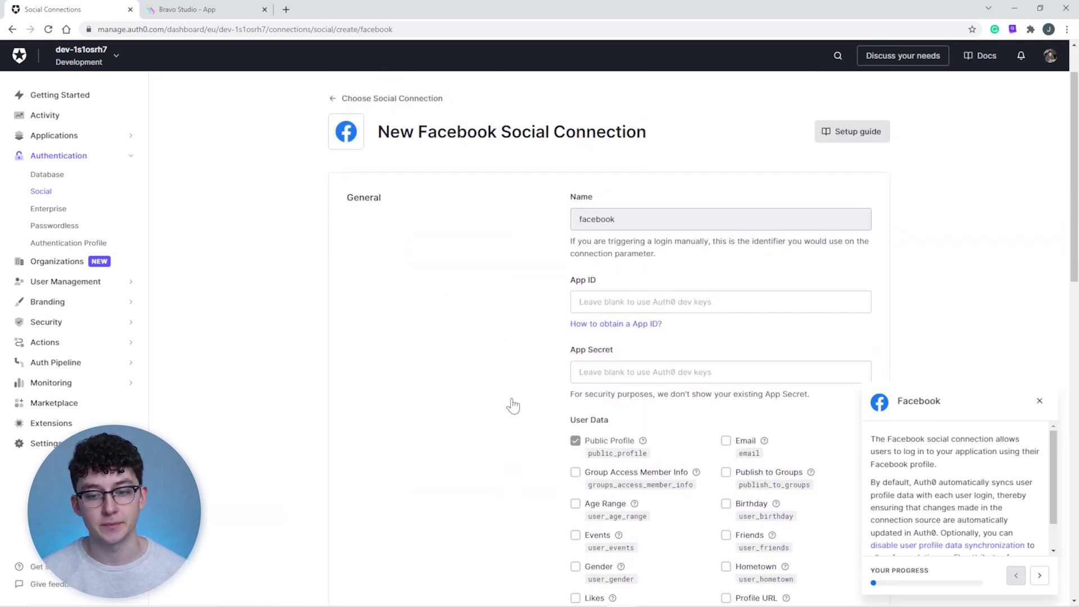
scroll(953, 291, "down", 3)
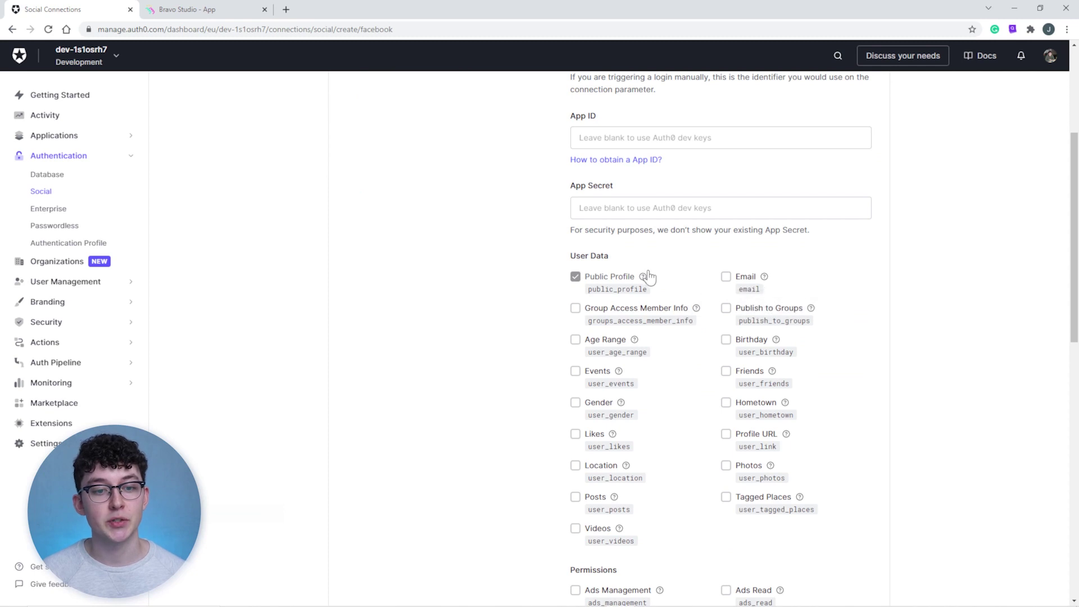
mouse_move(643, 277)
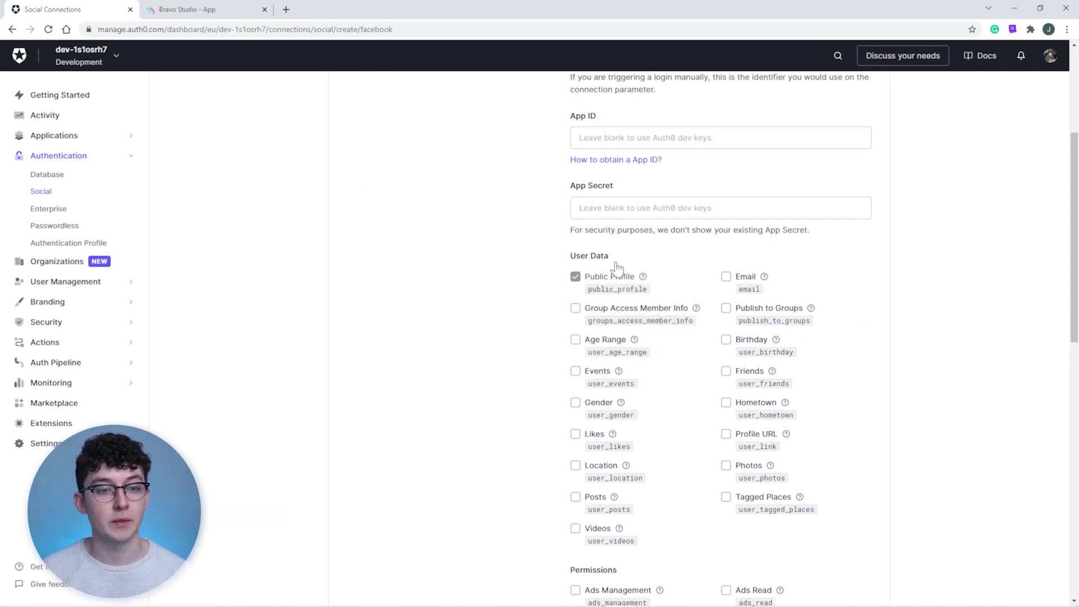
left_click(726, 277)
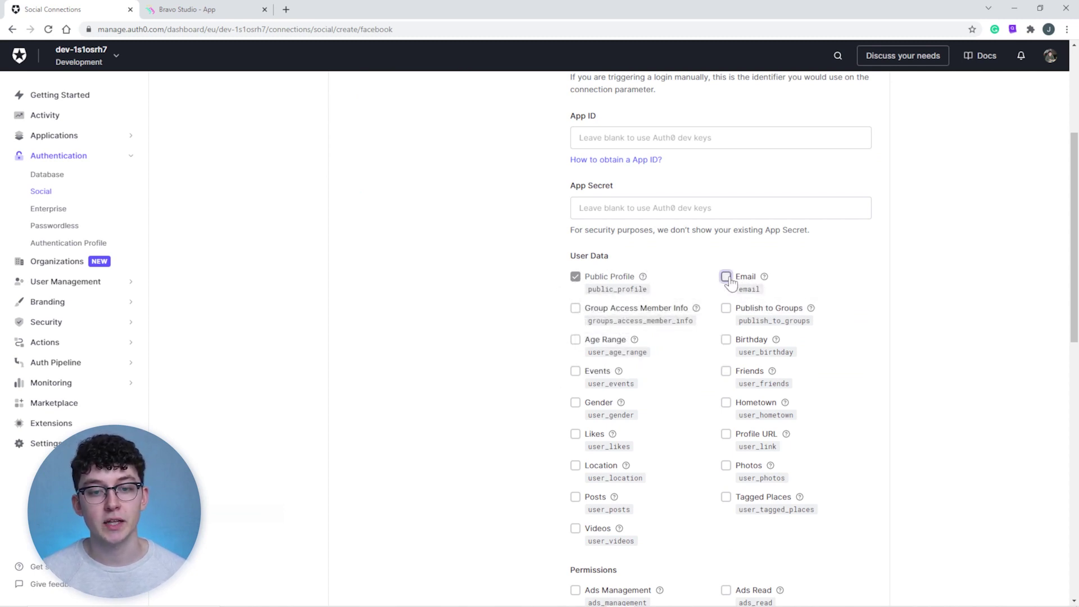
scroll(892, 289, "down", 15)
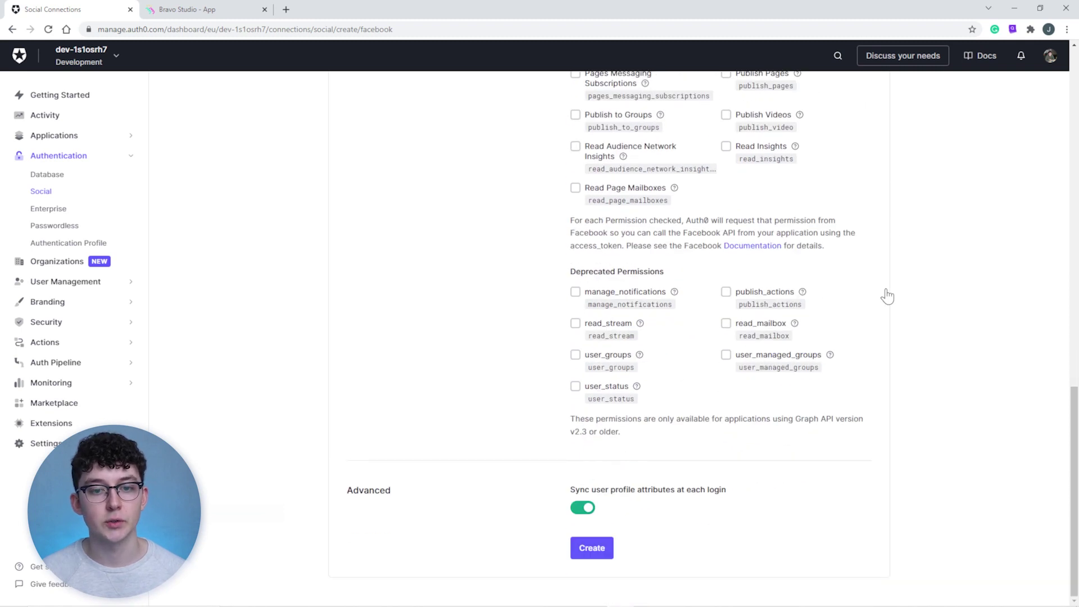
left_click(607, 553)
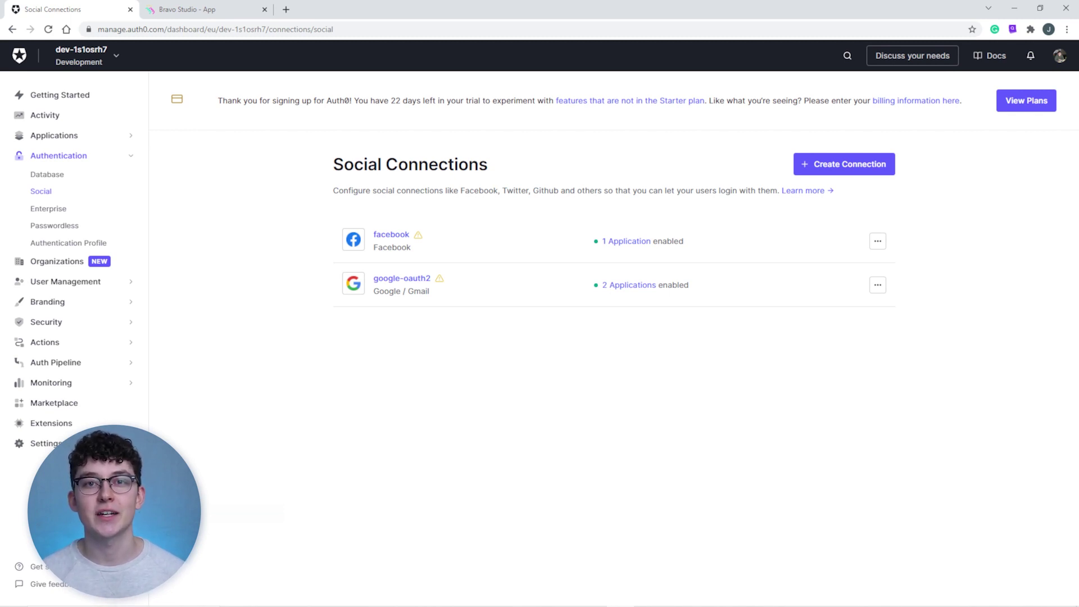
Create an Apple social connection with the Name and Email address attributes, leaving its credentials blank.
left_click(878, 173)
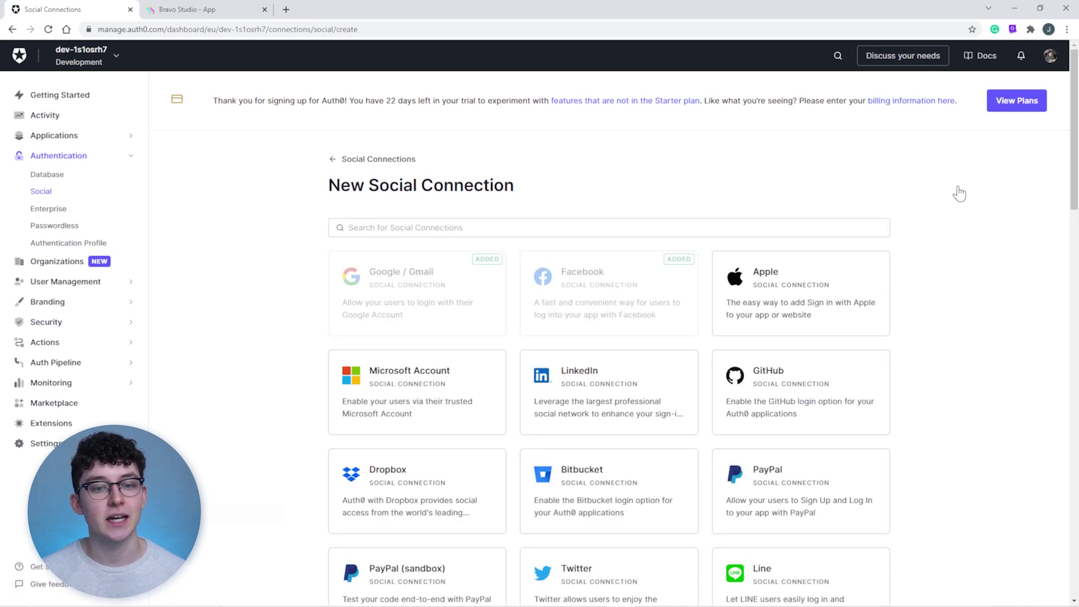
scroll(944, 193, "down", 2)
left_click(873, 185)
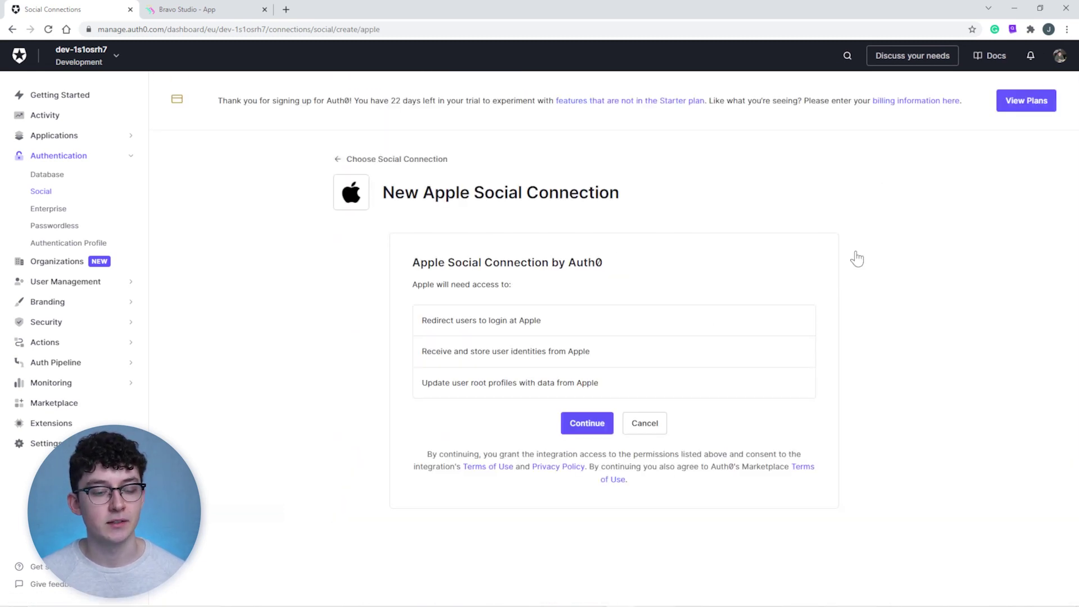
left_click(587, 423)
scroll(644, 415, "down", 4)
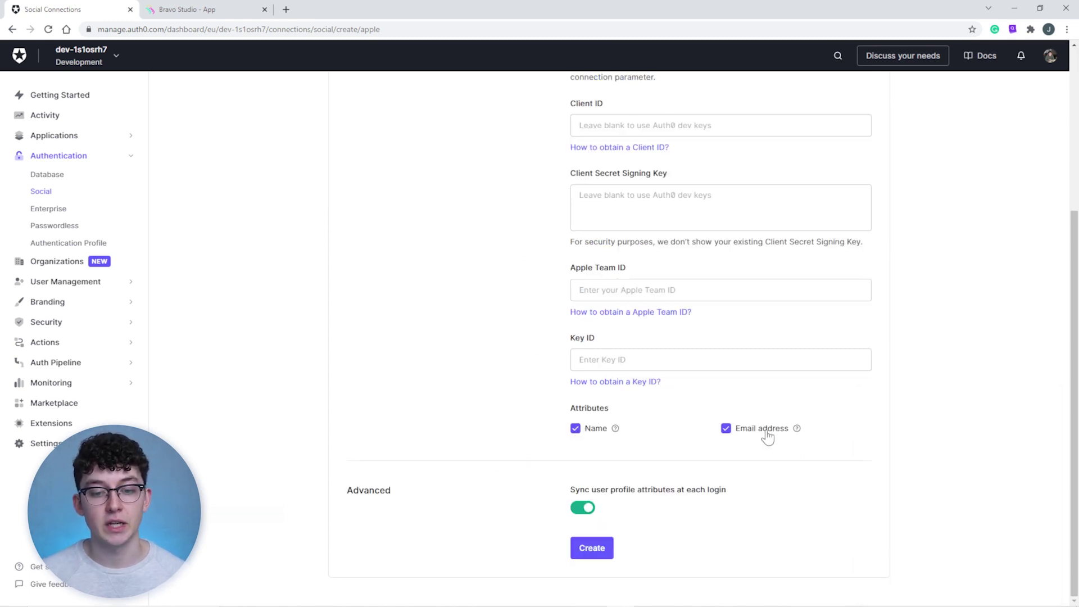
left_click(597, 549)
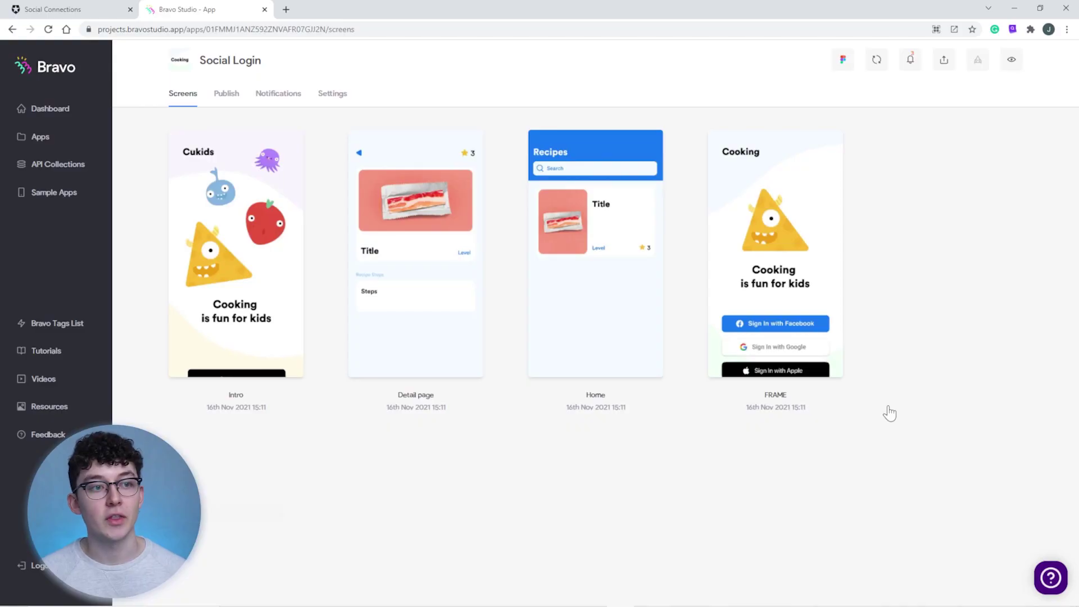
In Bravo Studio, enable OAuth 2.0 login for the Social Login app and choose Auth0 as its provider.
left_click(338, 105)
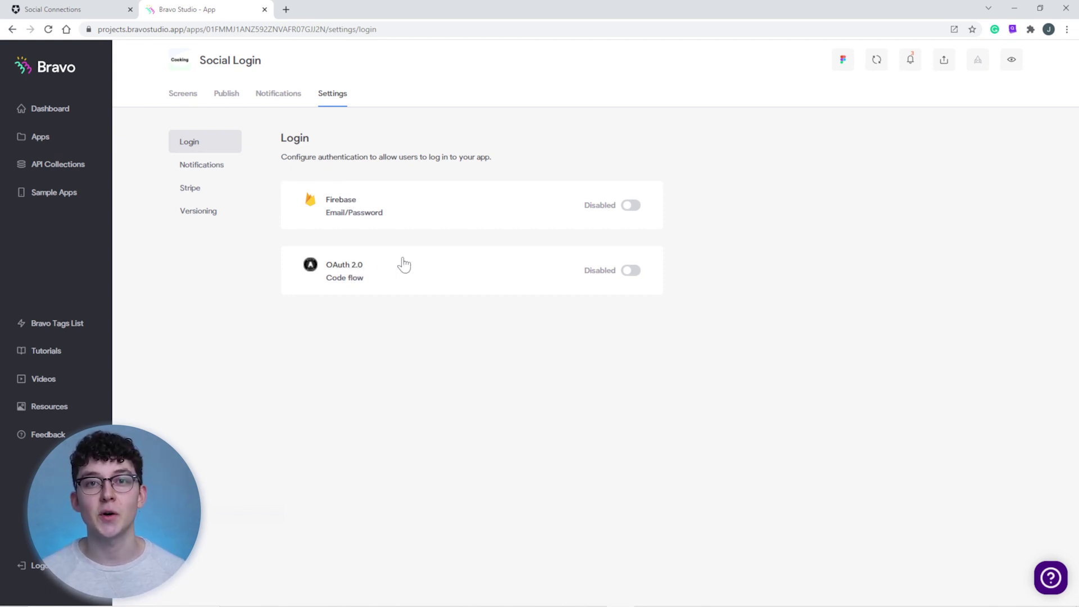
left_click(630, 270)
scroll(690, 265, "down", 1)
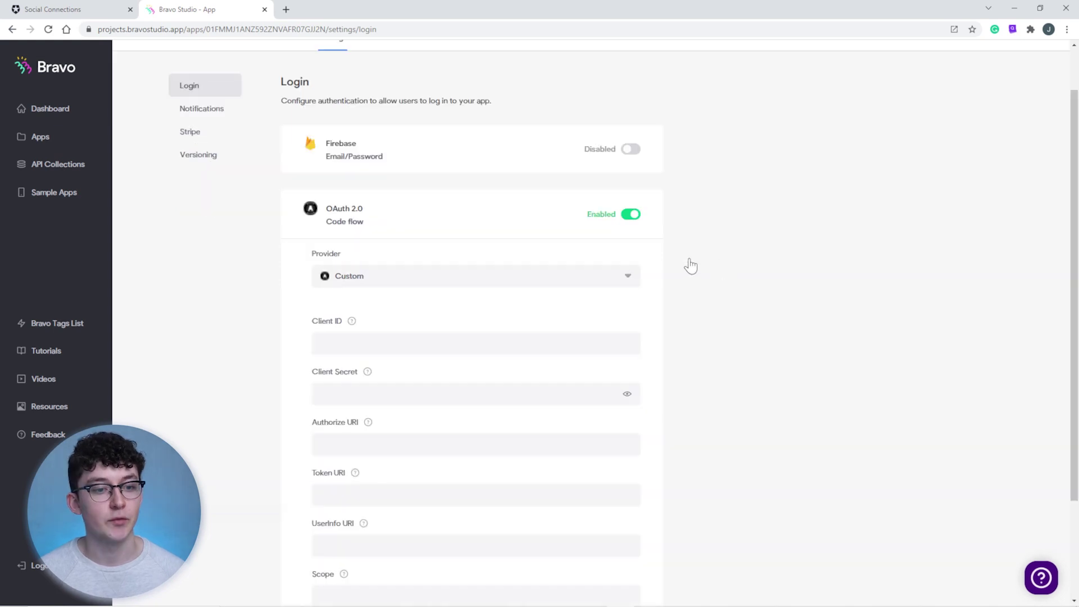
left_click(626, 278)
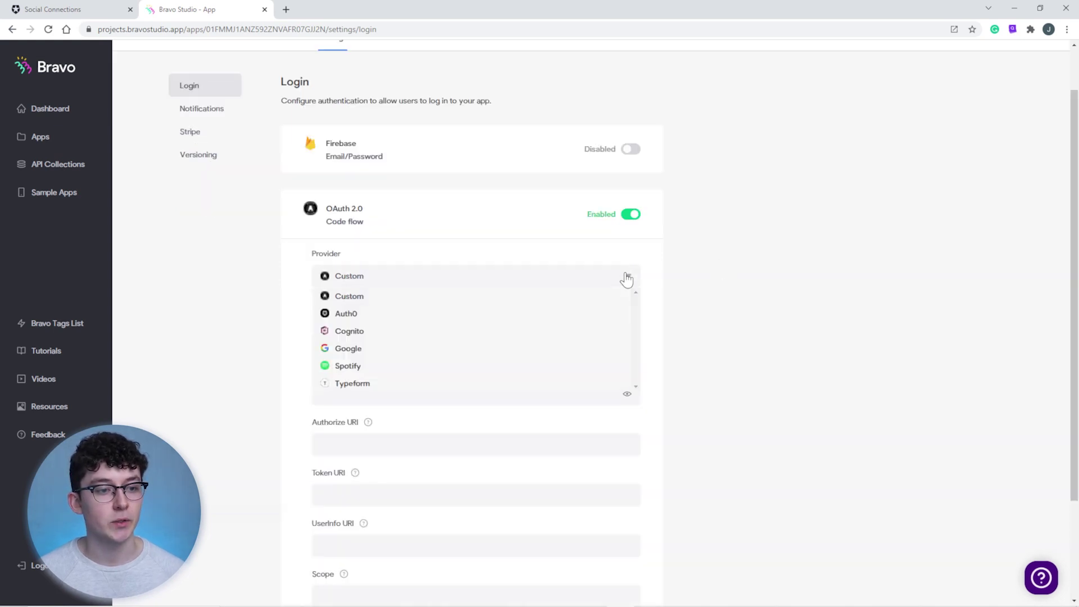
left_click(344, 316)
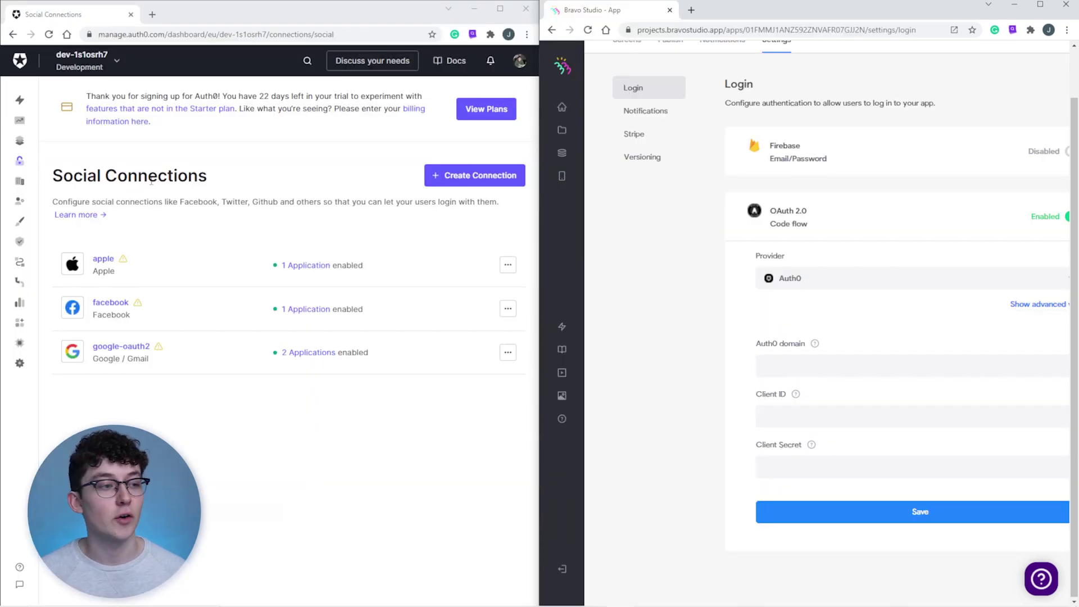
In Auth0, open the Login Example application's settings at its domain, client ID and client secret.
mouse_move(39, 167)
left_click(36, 141)
left_click(42, 163)
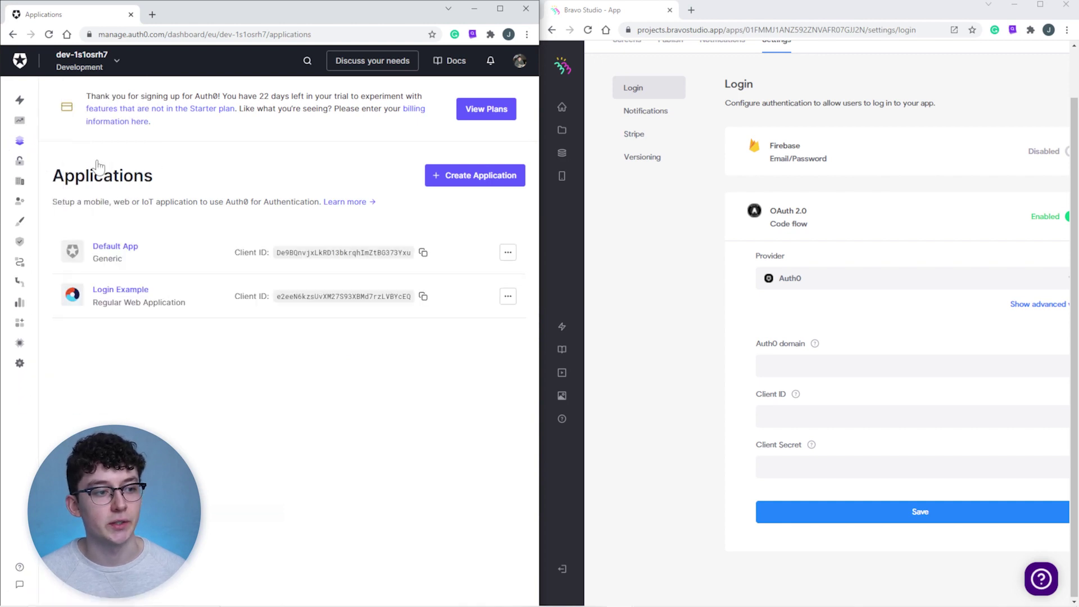
left_click(139, 301)
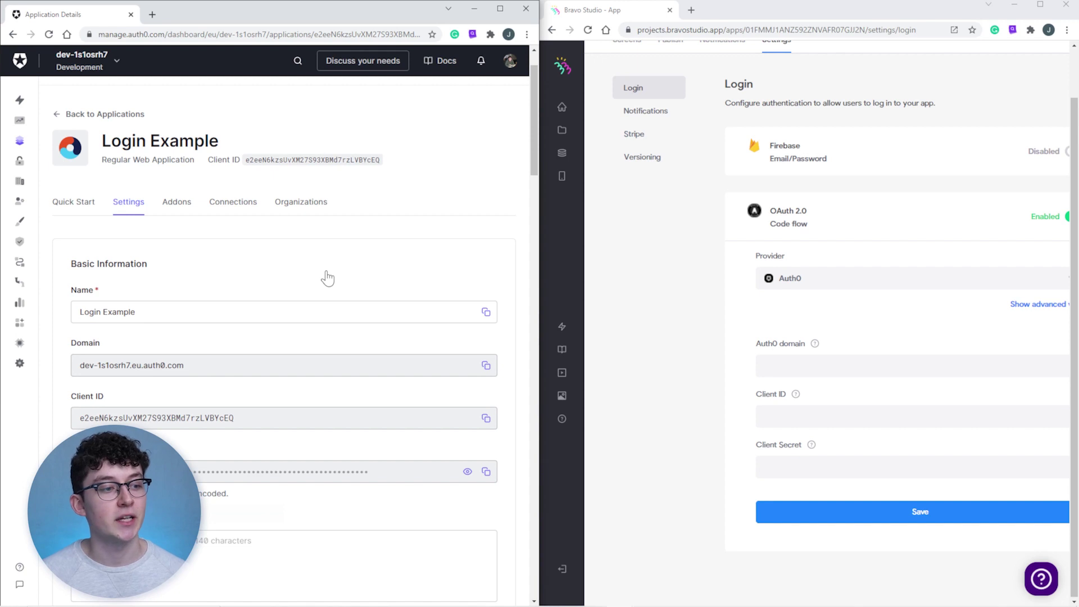
scroll(312, 275, "down", 2)
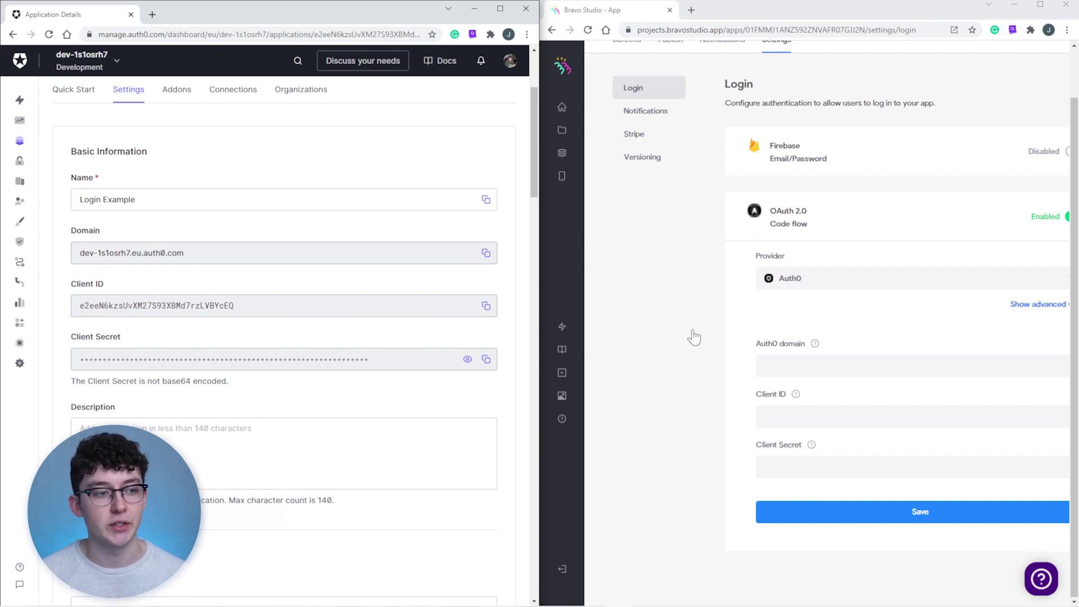
Copy the Login Example application's domain, client ID and client secret into Bravo Studio's OAuth 2.0 settings and save them.
left_click(486, 252)
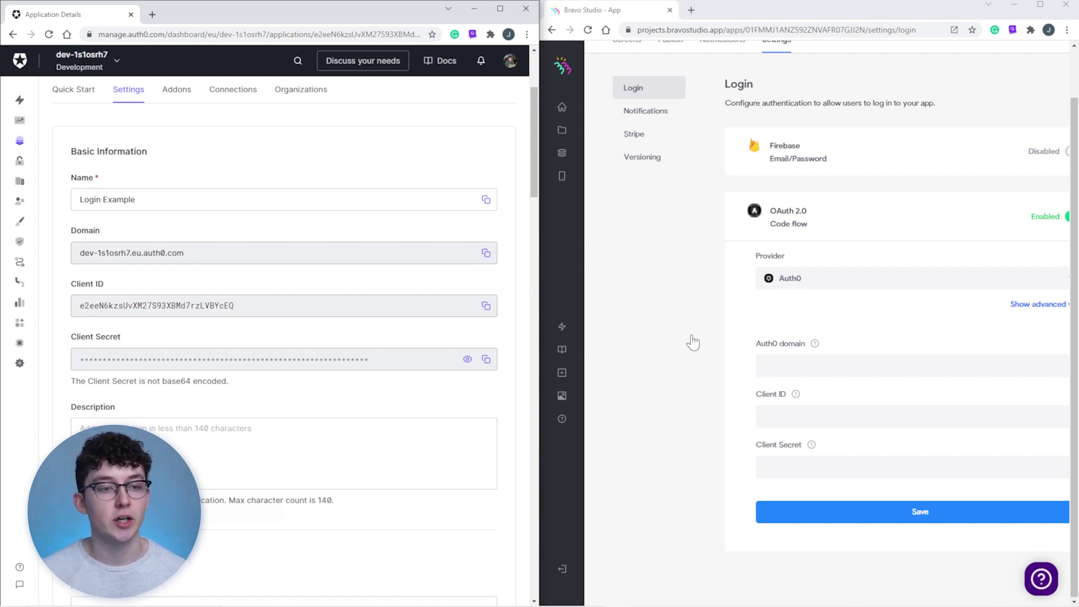
left_click(810, 369)
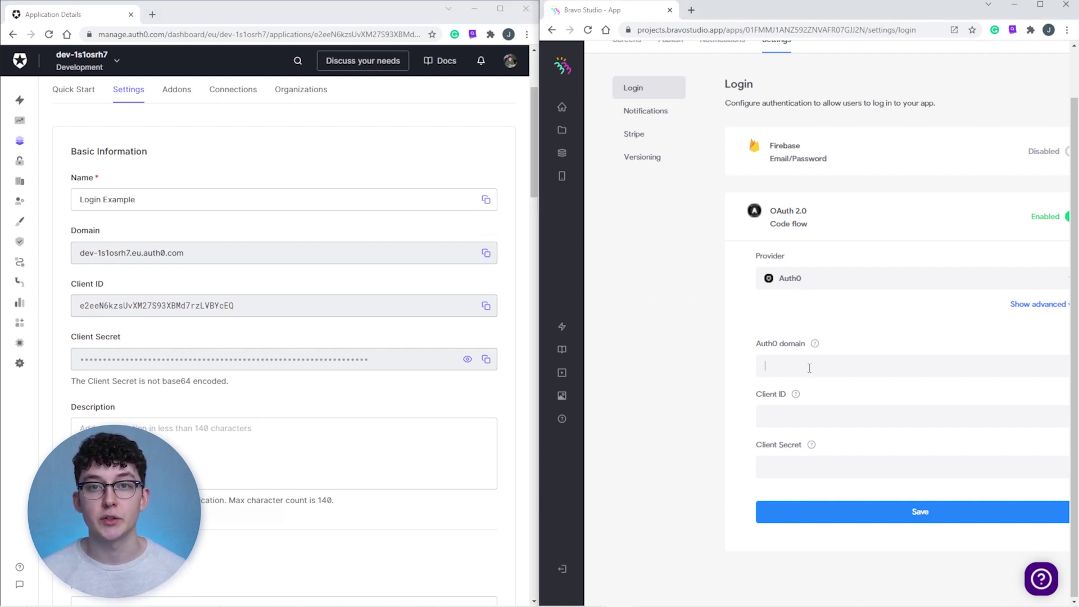
key("ctrl+v")
left_click(486, 306)
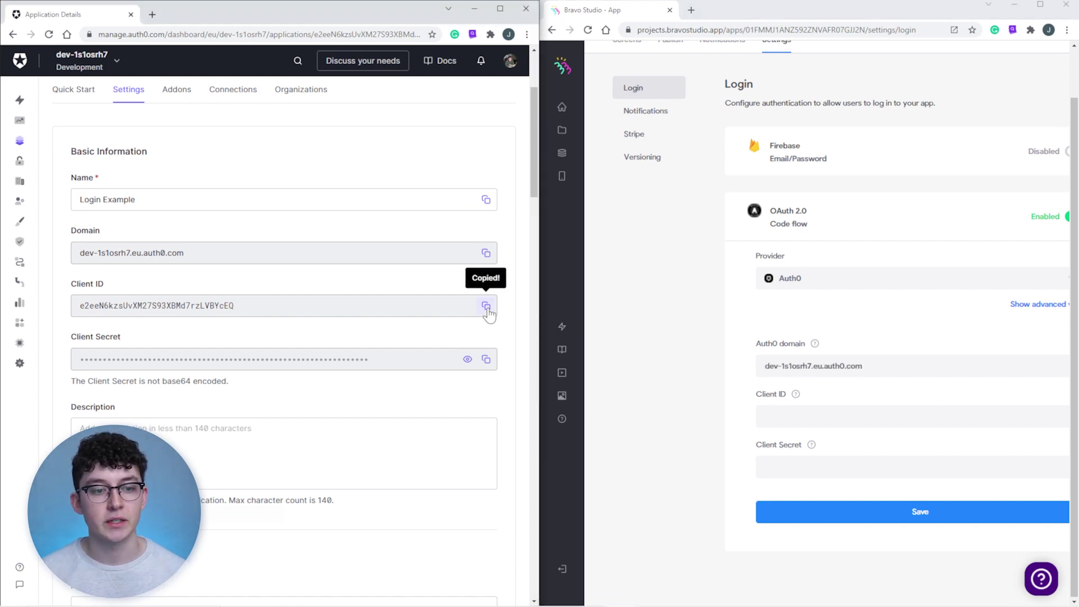
left_click(795, 418)
key("ctrl+v")
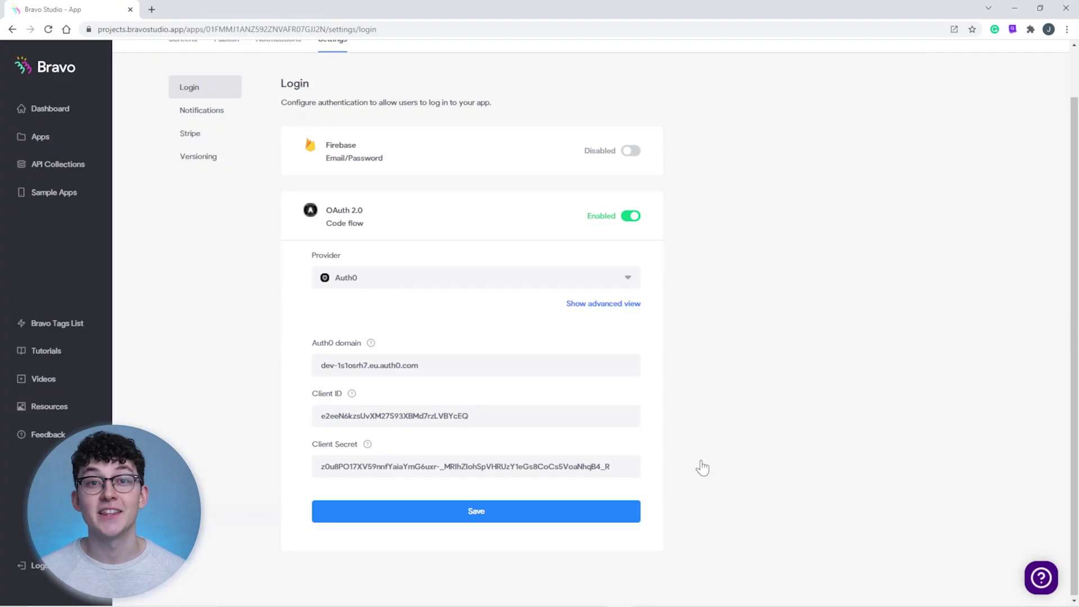
left_click(544, 511)
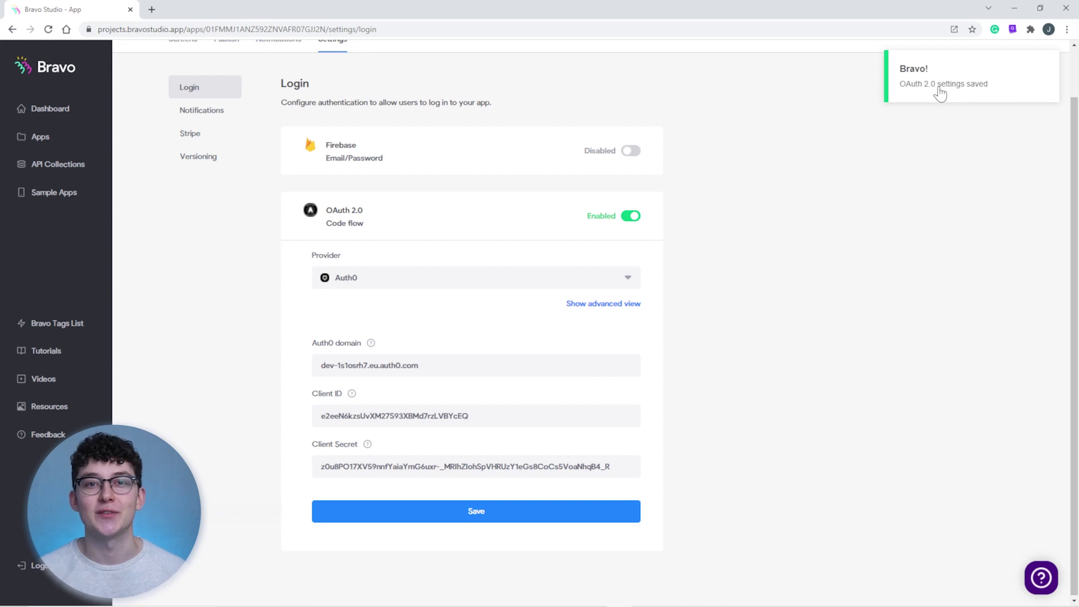
In the phone emulator, start the Cukids app and sign in with Google using the account's e-mail and password.
key("alt+Tab")
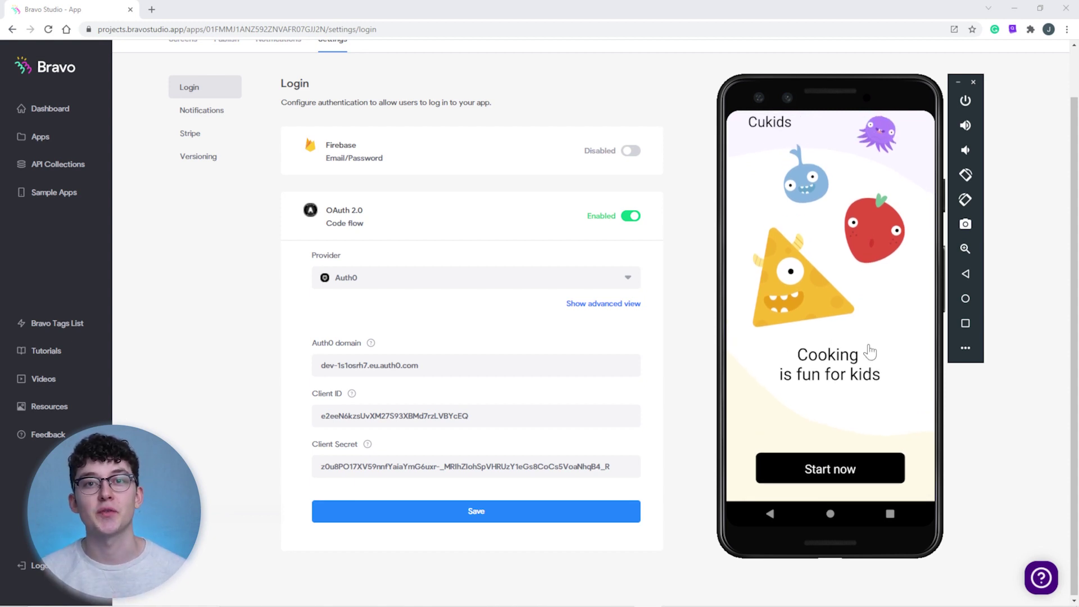
left_click(868, 468)
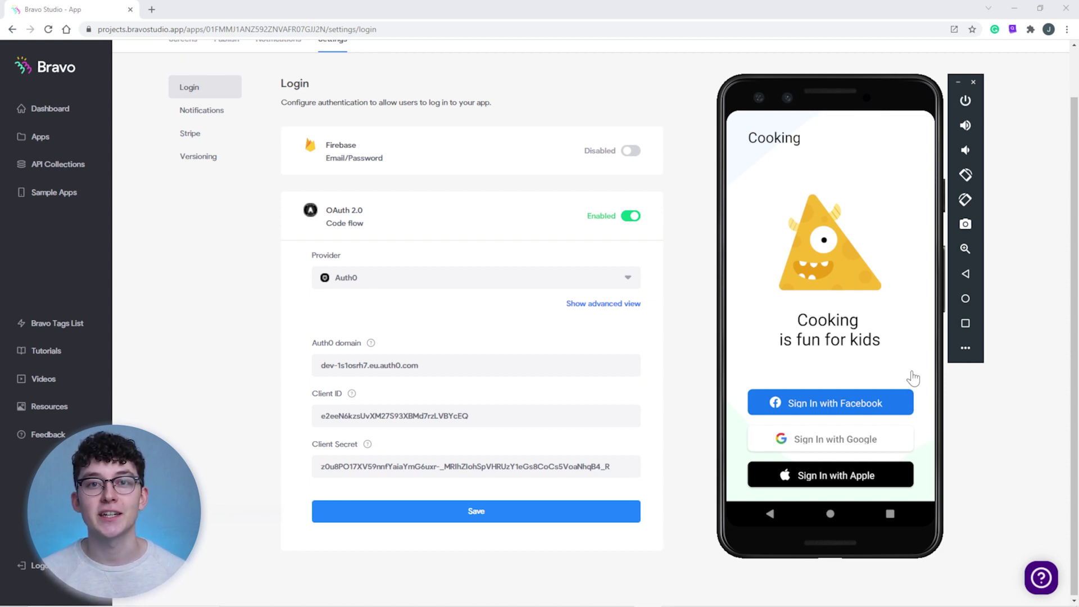
left_click(884, 436)
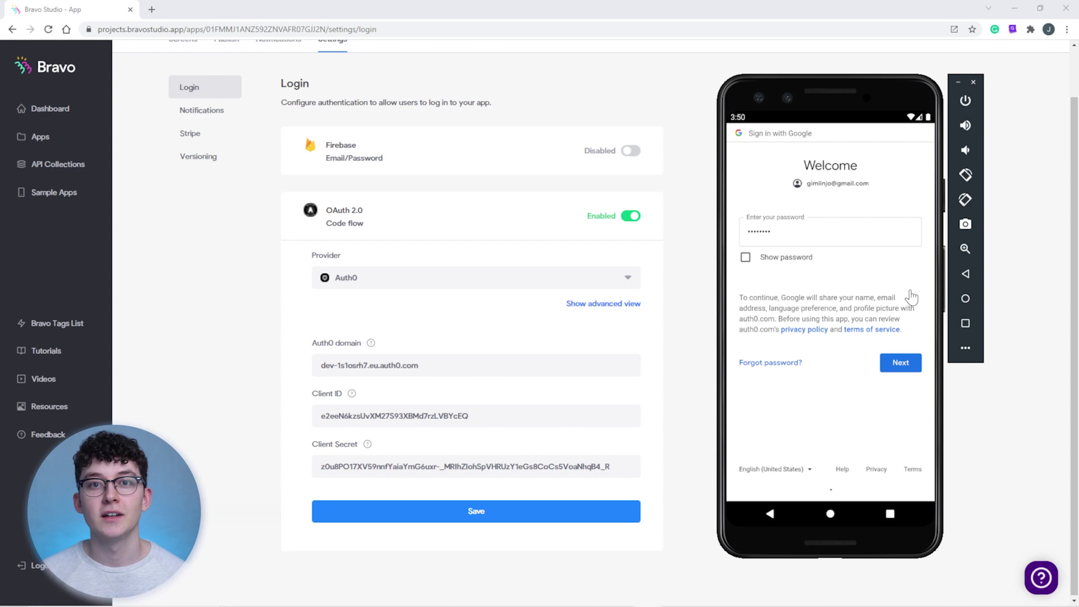
left_click(905, 362)
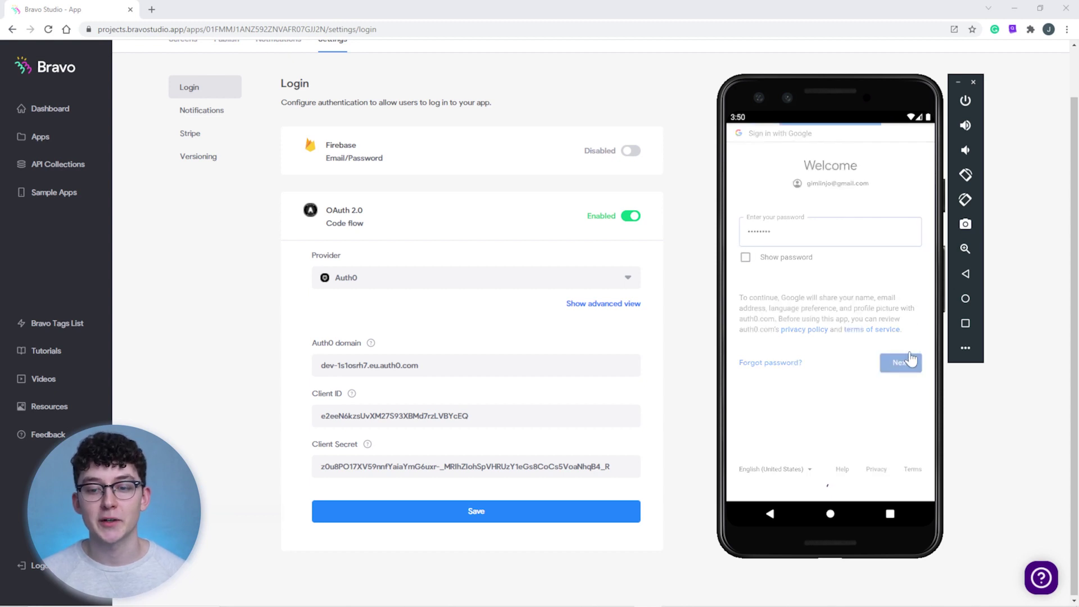